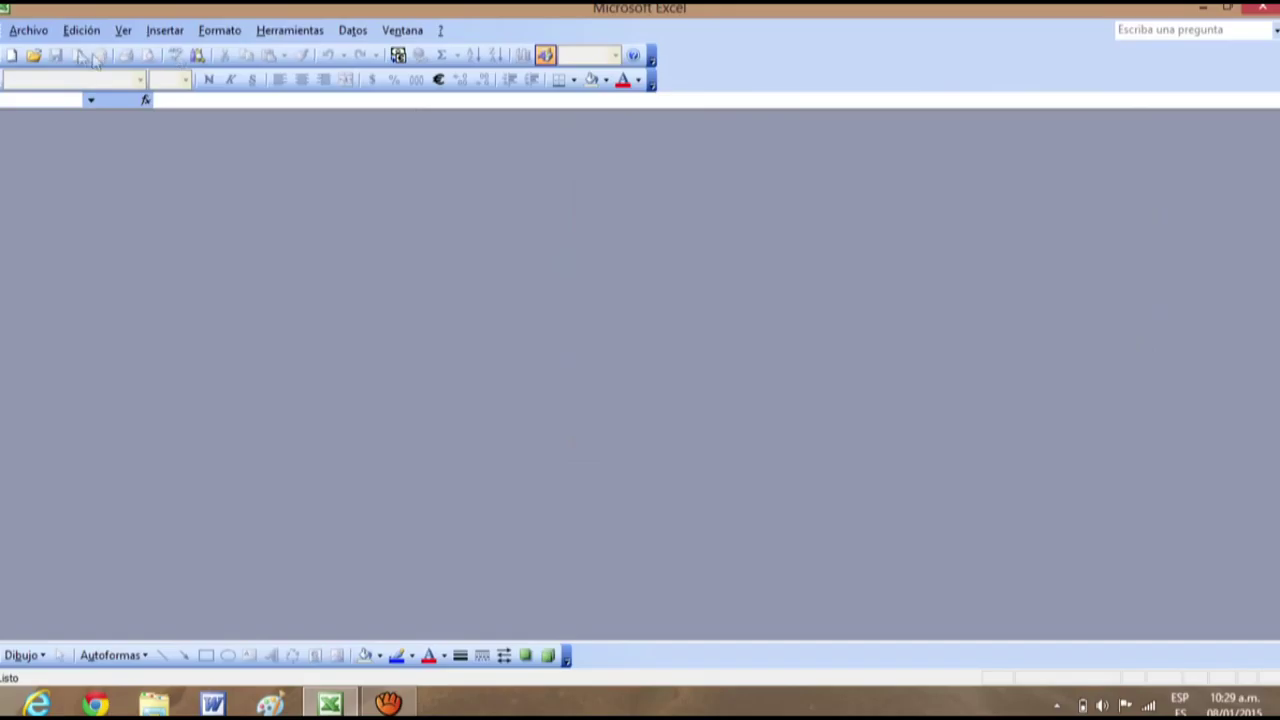
Step: Open the workbook TP 2-4-E Ficha 19 from the Mis documentos folder
{"action": "left_click", "coordinate": [28, 30]}
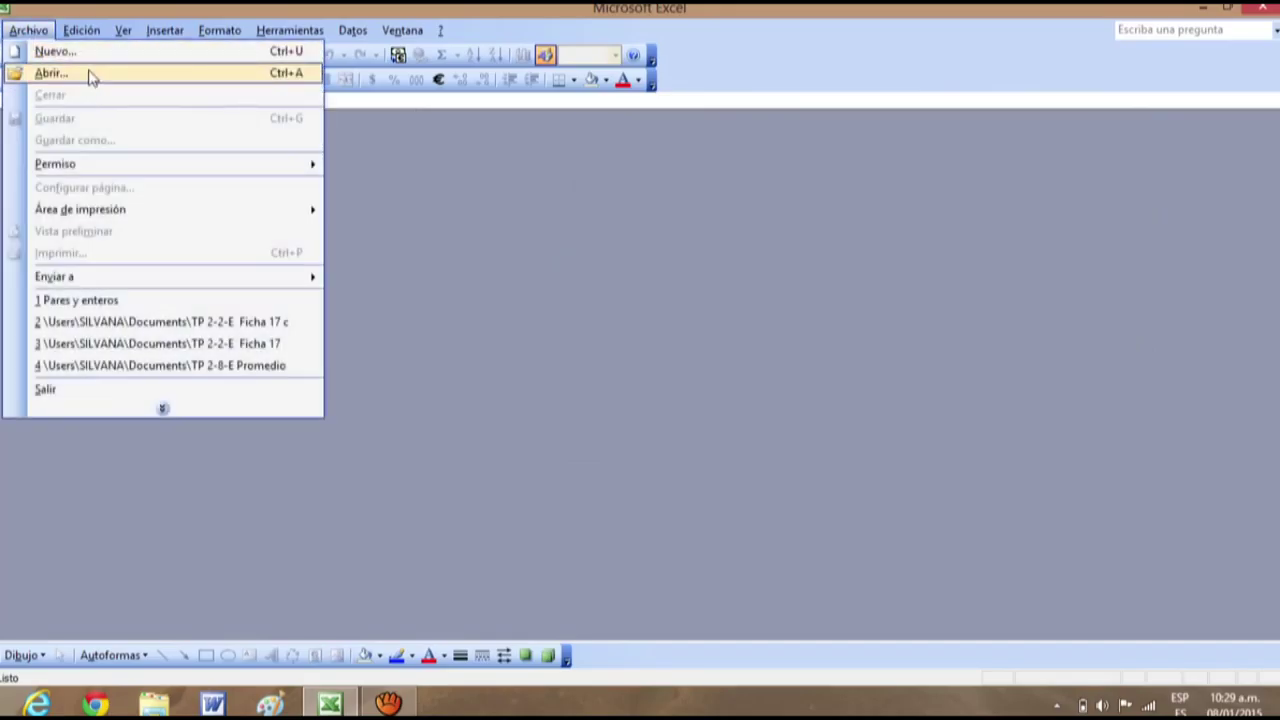
{"action": "left_click", "coordinate": [89, 74]}
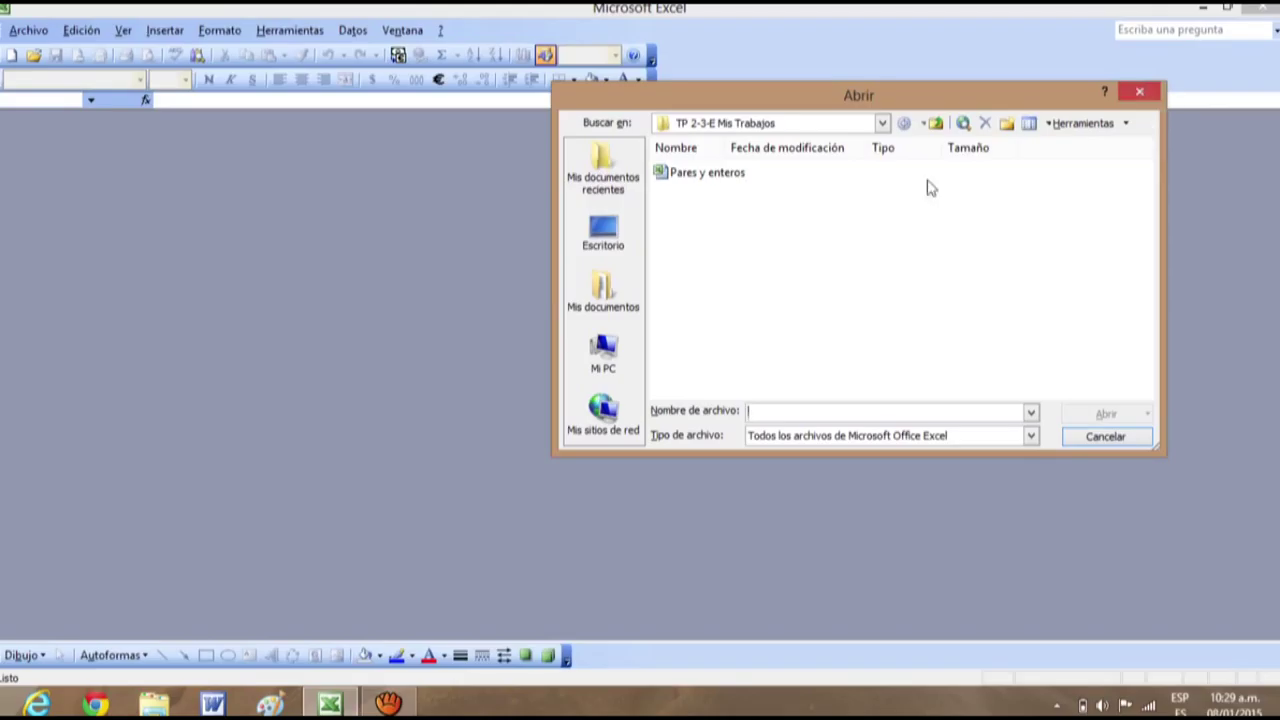
{"action": "left_click", "coordinate": [883, 124]}
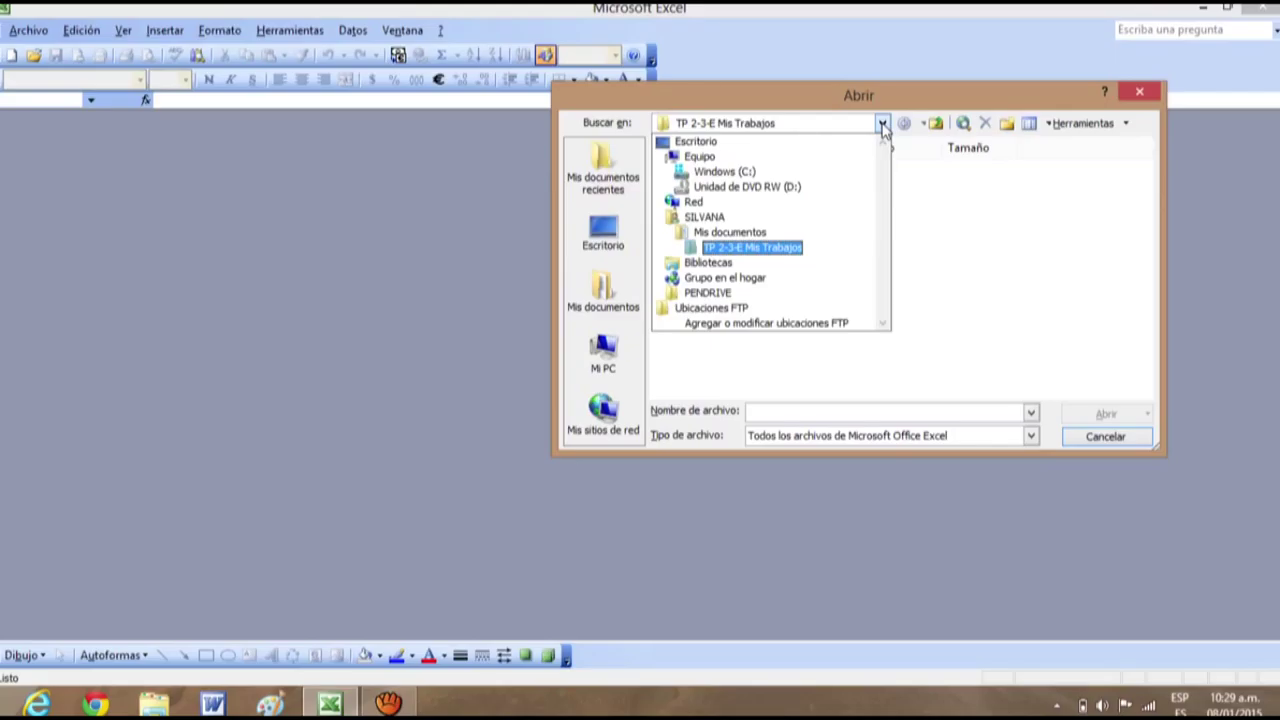
{"action": "left_click", "coordinate": [882, 124]}
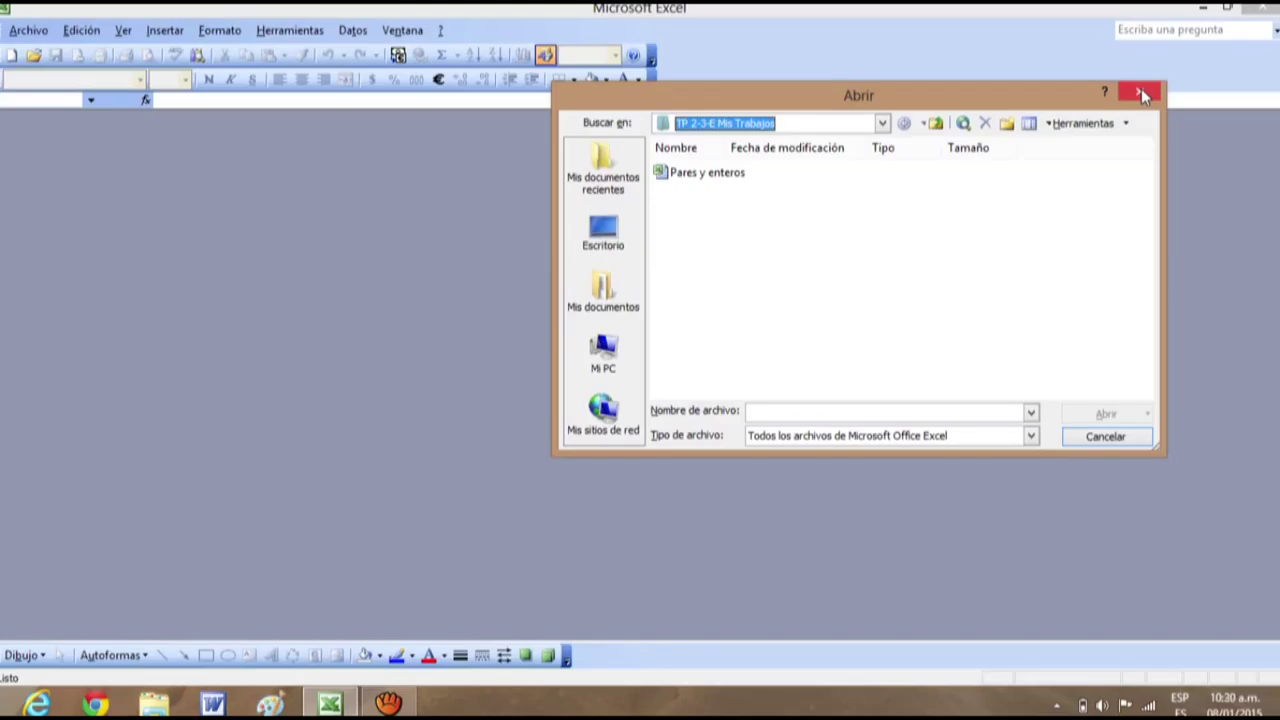
{"action": "left_click", "coordinate": [780, 124]}
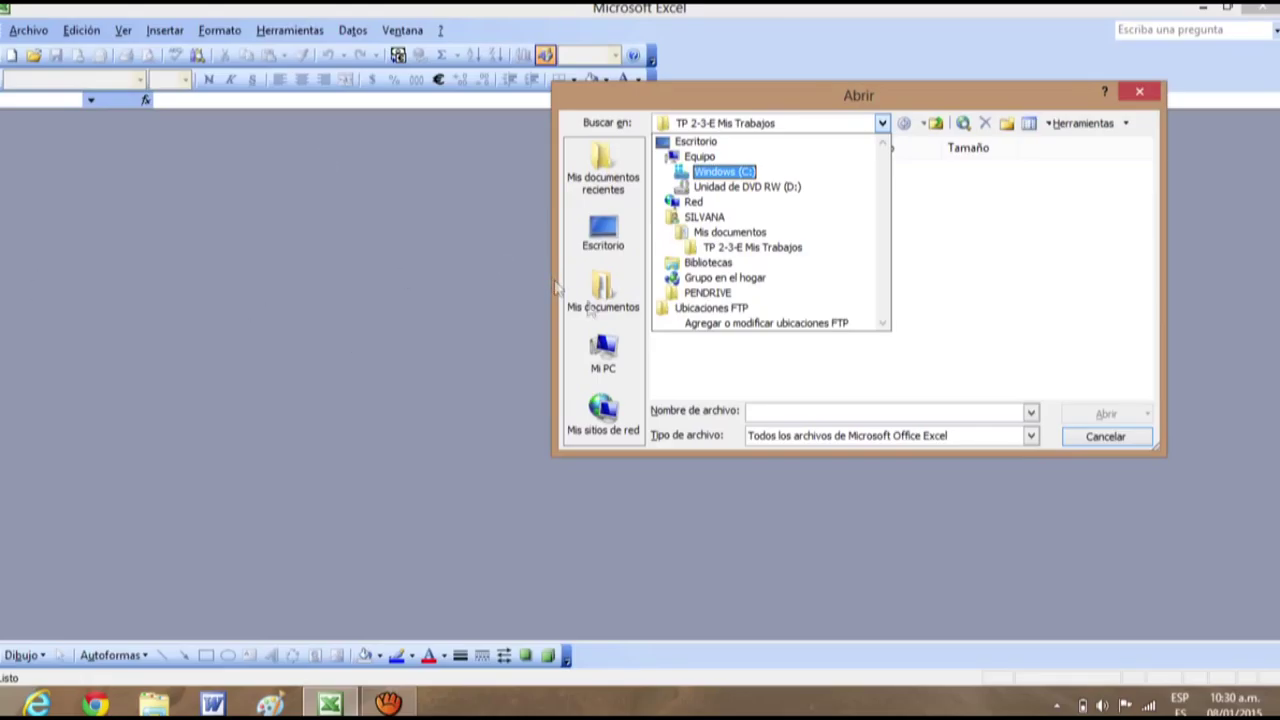
{"action": "left_click", "coordinate": [730, 233]}
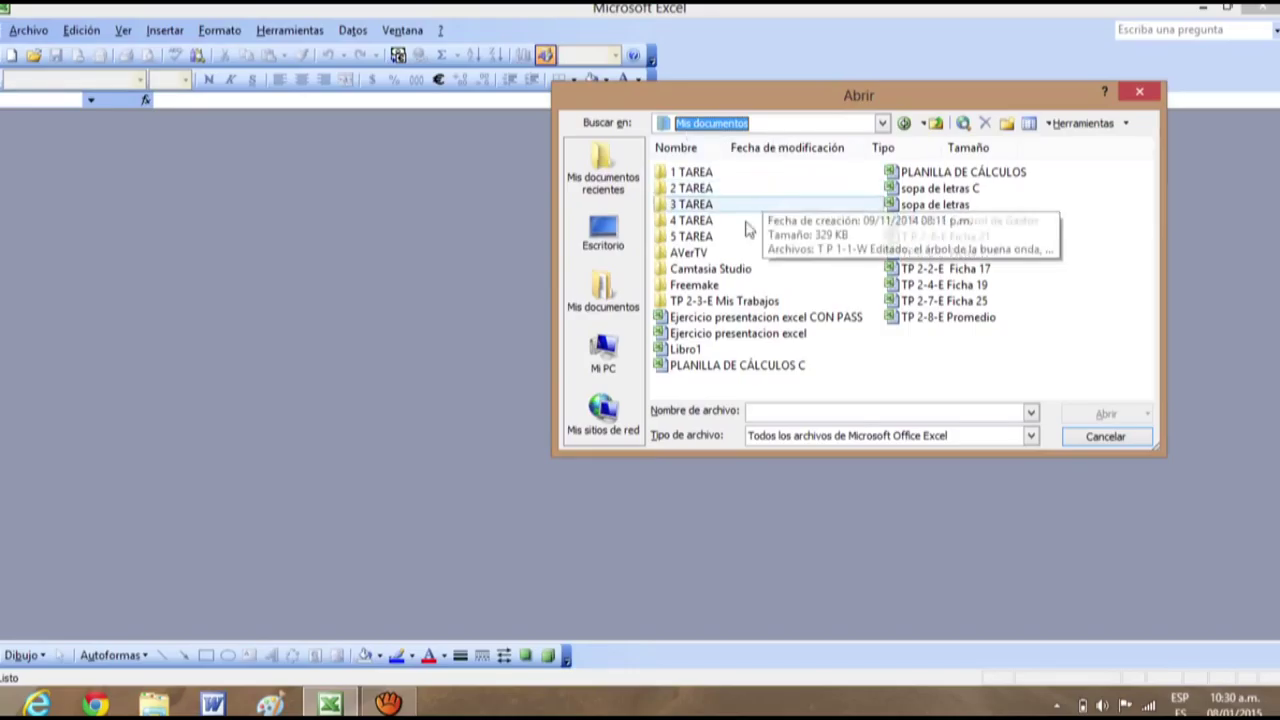
{"action": "left_click", "coordinate": [948, 287]}
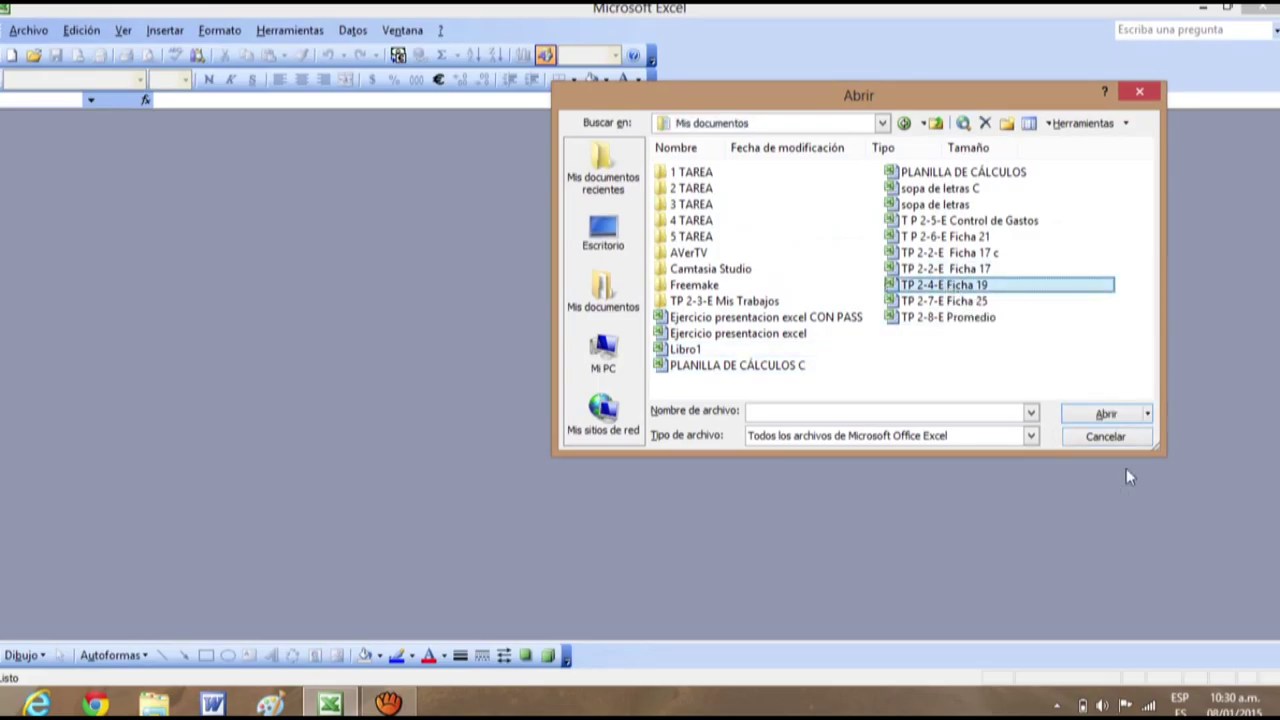
{"action": "left_click", "coordinate": [1106, 415]}
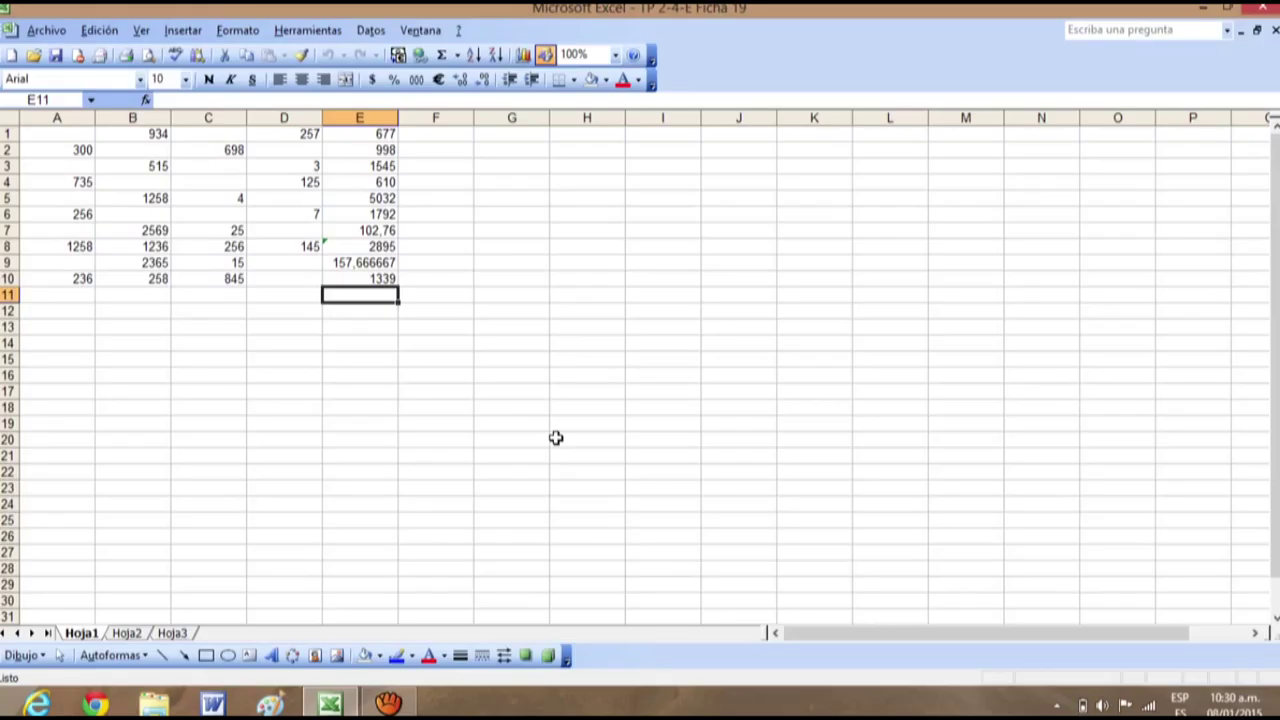
Step: Examine the formulas in cells E1 to E4 and in E8 of Hoja1
{"action": "left_click", "coordinate": [375, 134]}
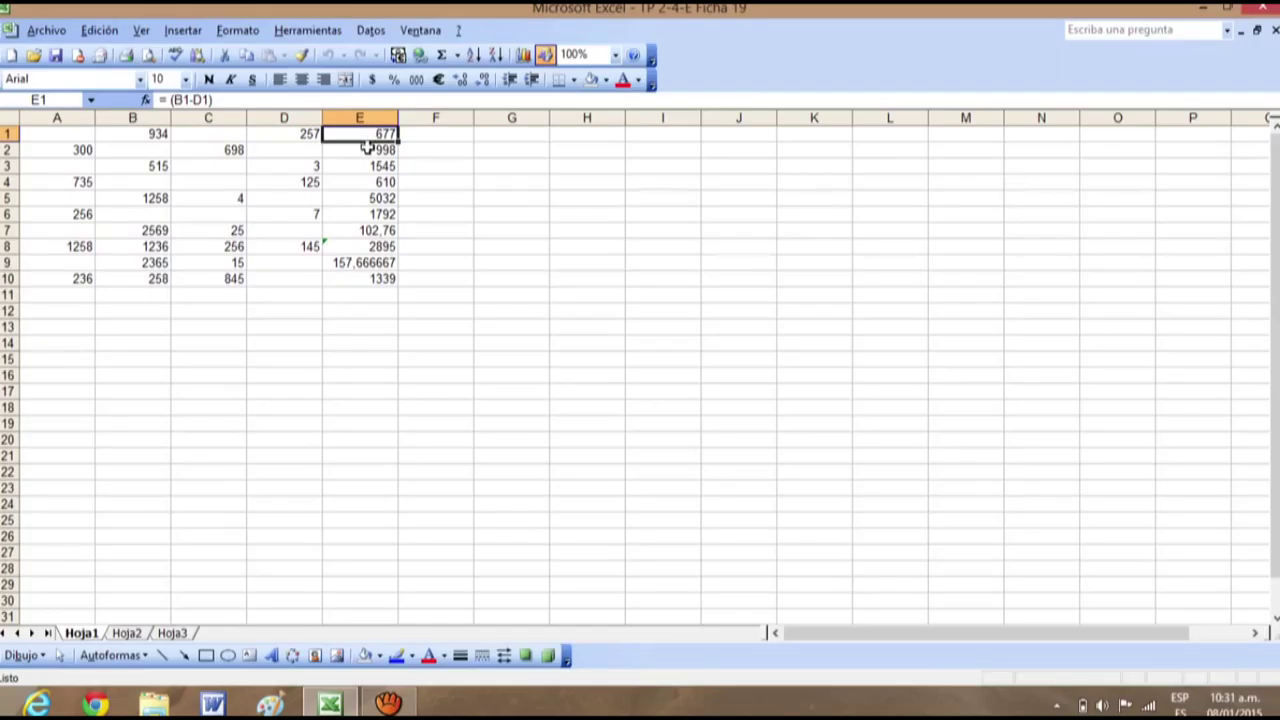
{"action": "left_click", "coordinate": [370, 150]}
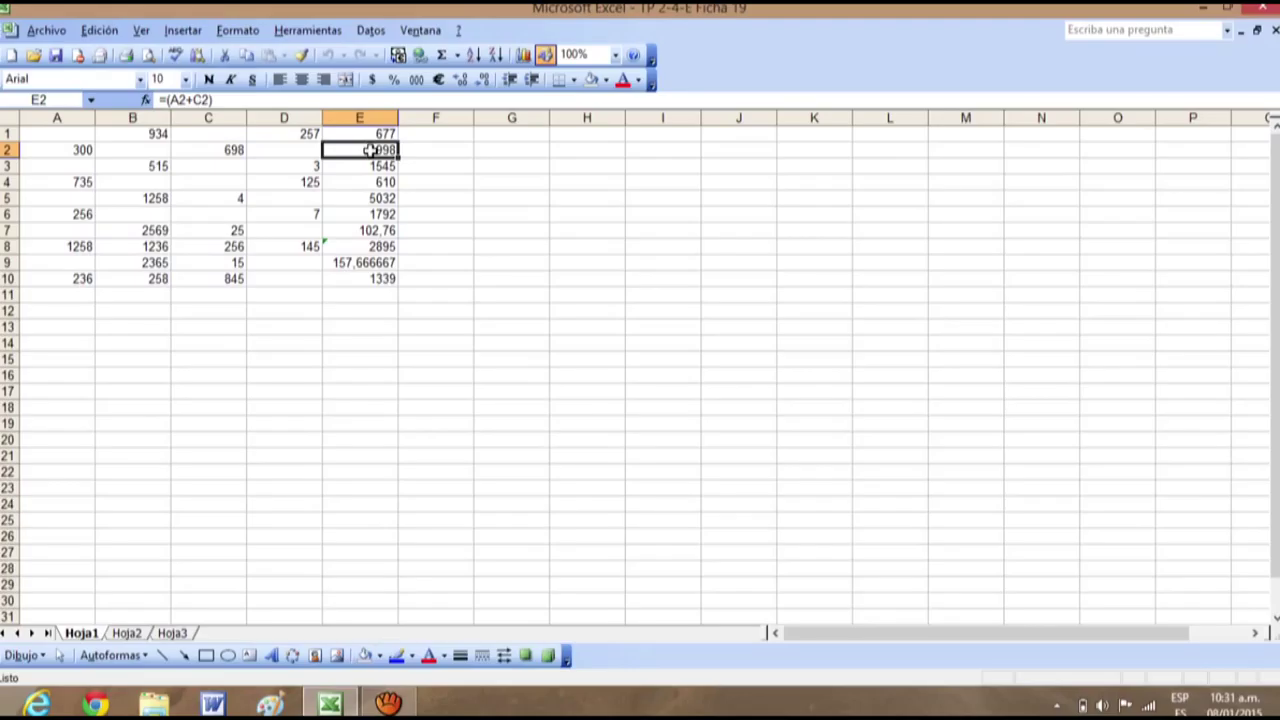
{"action": "left_click", "coordinate": [375, 167]}
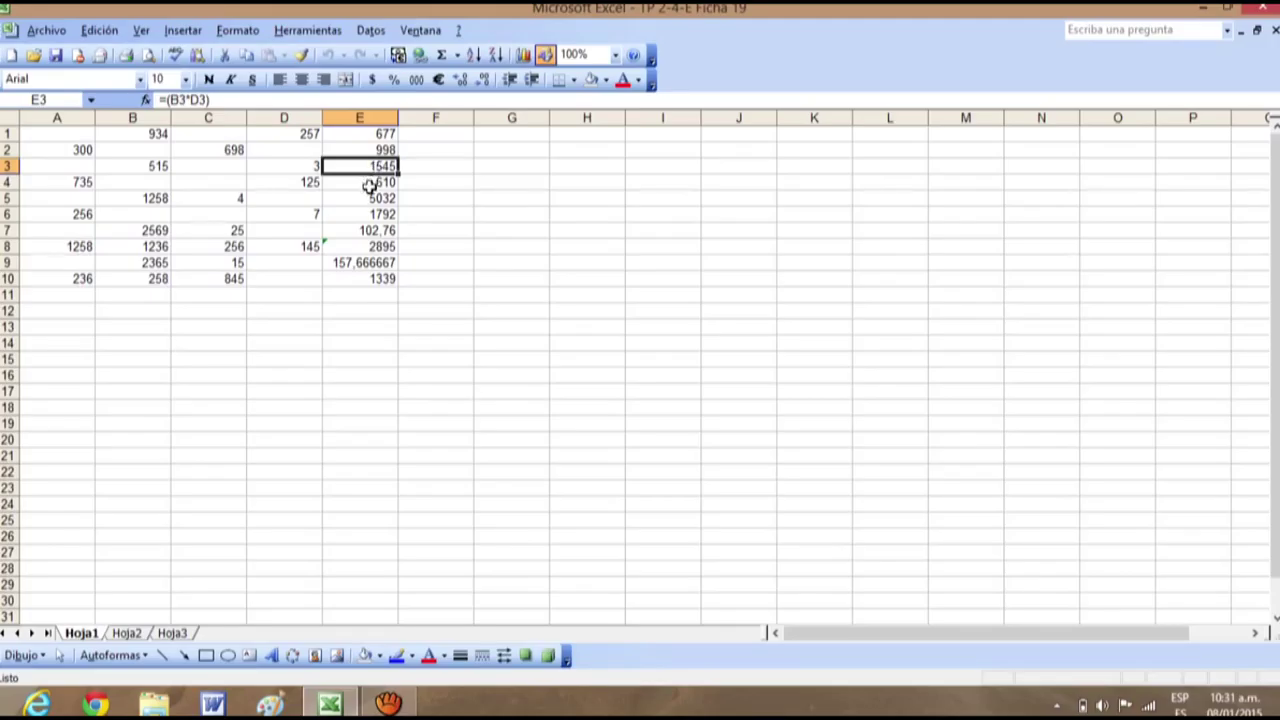
{"action": "left_click", "coordinate": [370, 185]}
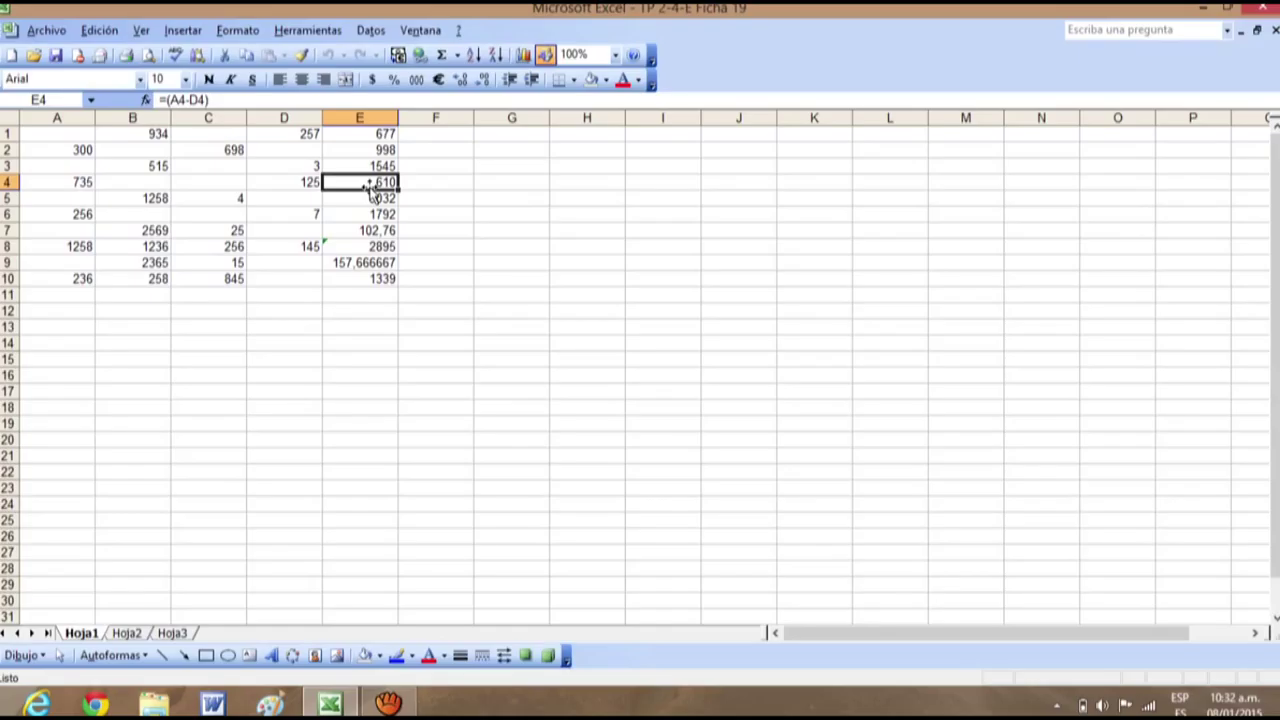
{"action": "left_click", "coordinate": [394, 135]}
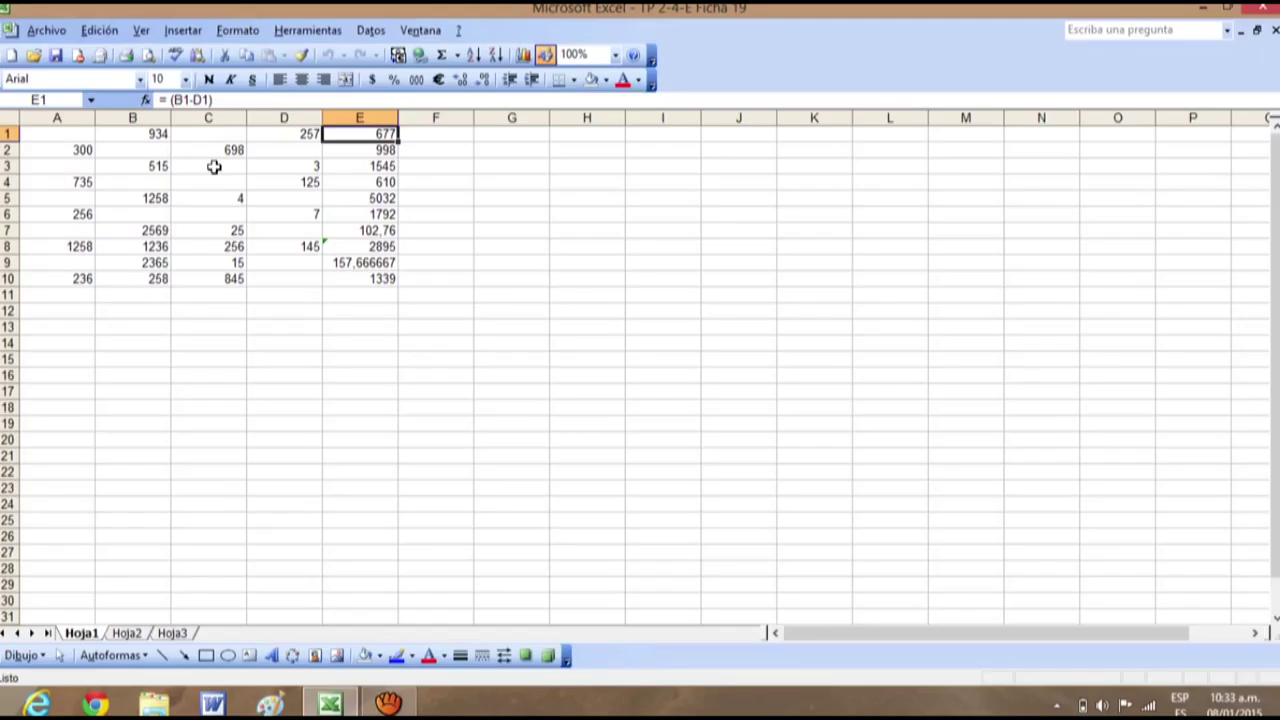
{"action": "left_click", "coordinate": [334, 247]}
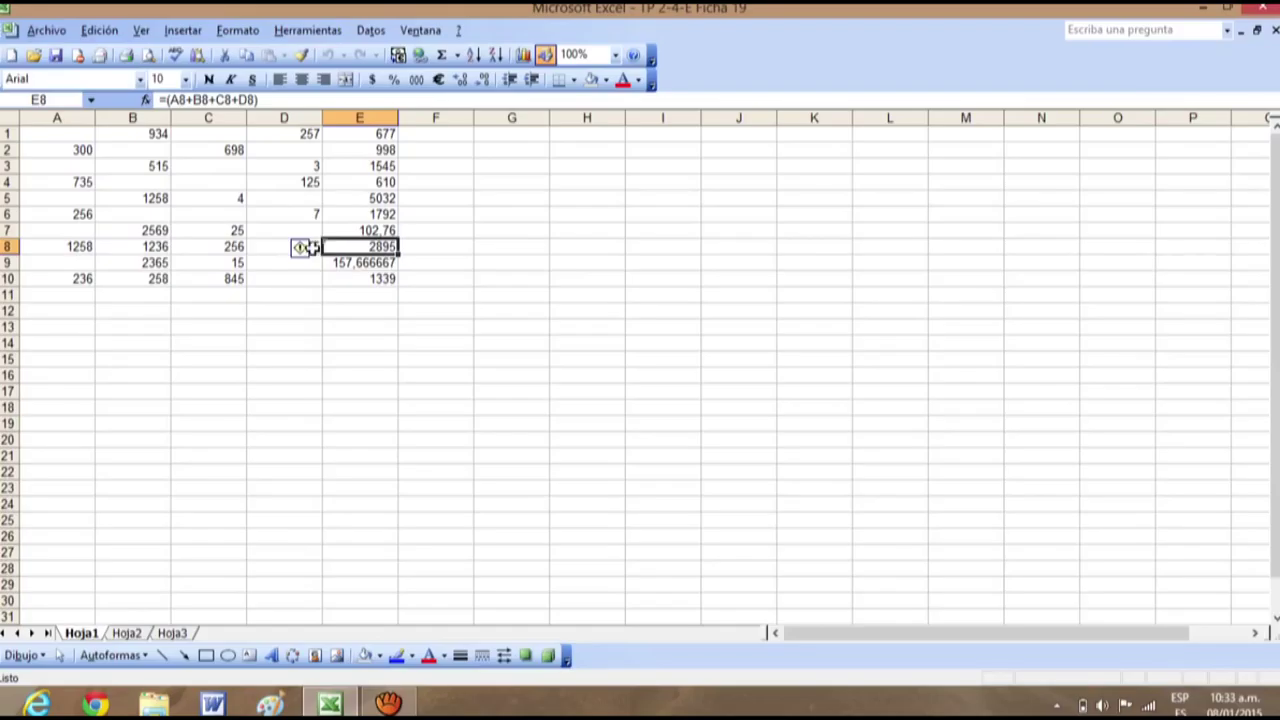
{"action": "mouse_move", "coordinate": [303, 256]}
Step: Examine the formulas in cells E5 to E9, comparing E8 with the values in its row
{"action": "left_click", "coordinate": [360, 197]}
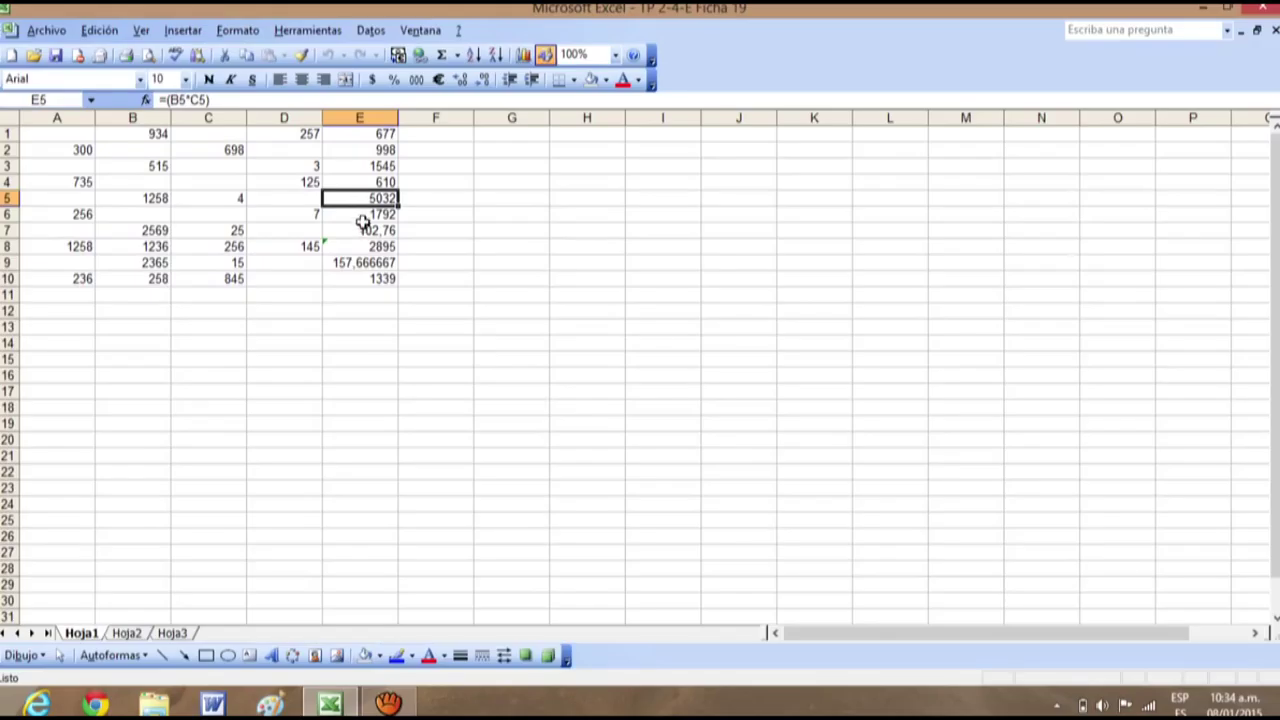
{"action": "left_click", "coordinate": [364, 219]}
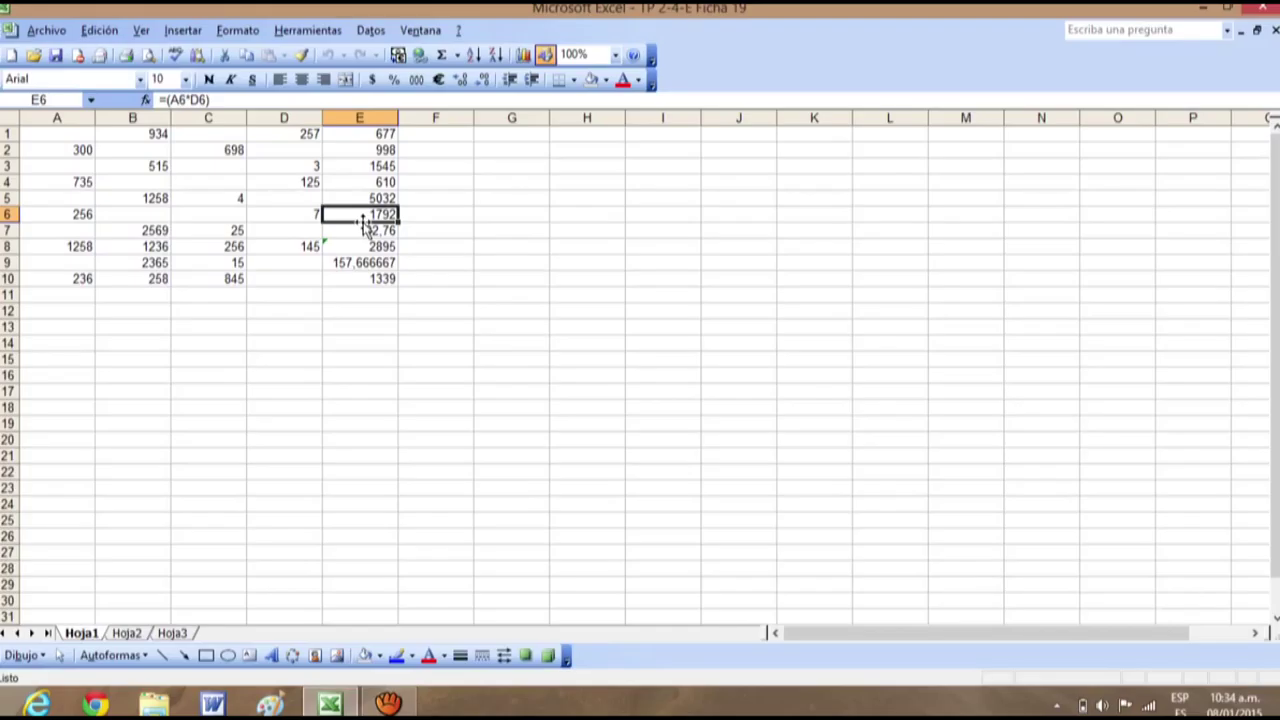
{"action": "left_click", "coordinate": [362, 231]}
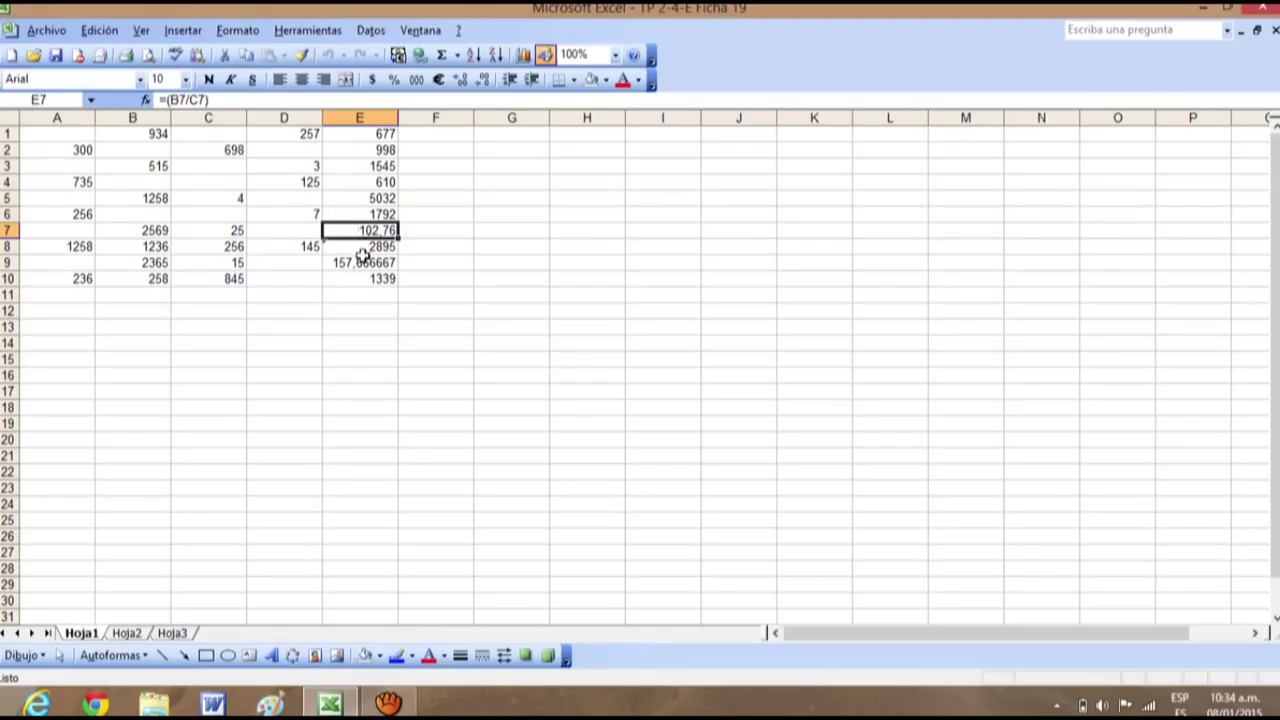
{"action": "left_click", "coordinate": [362, 249]}
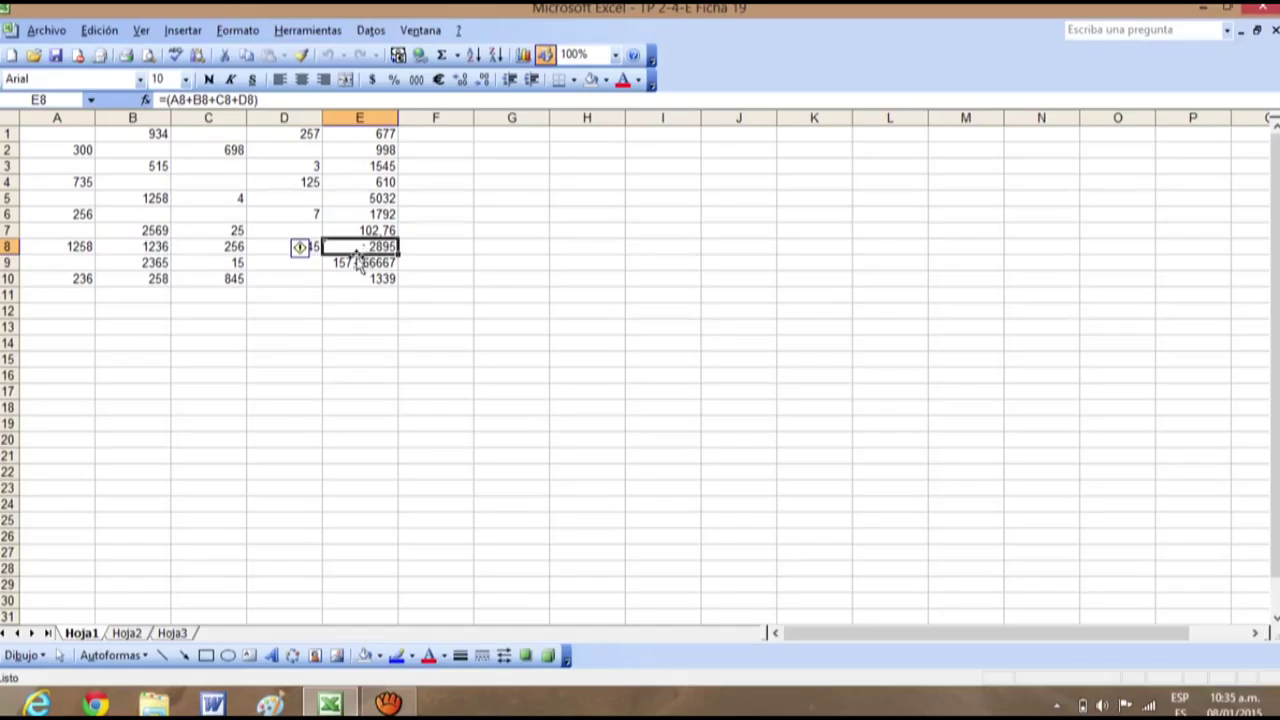
{"action": "left_click_drag", "start_coordinate": [77, 248], "coordinate": [358, 246]}
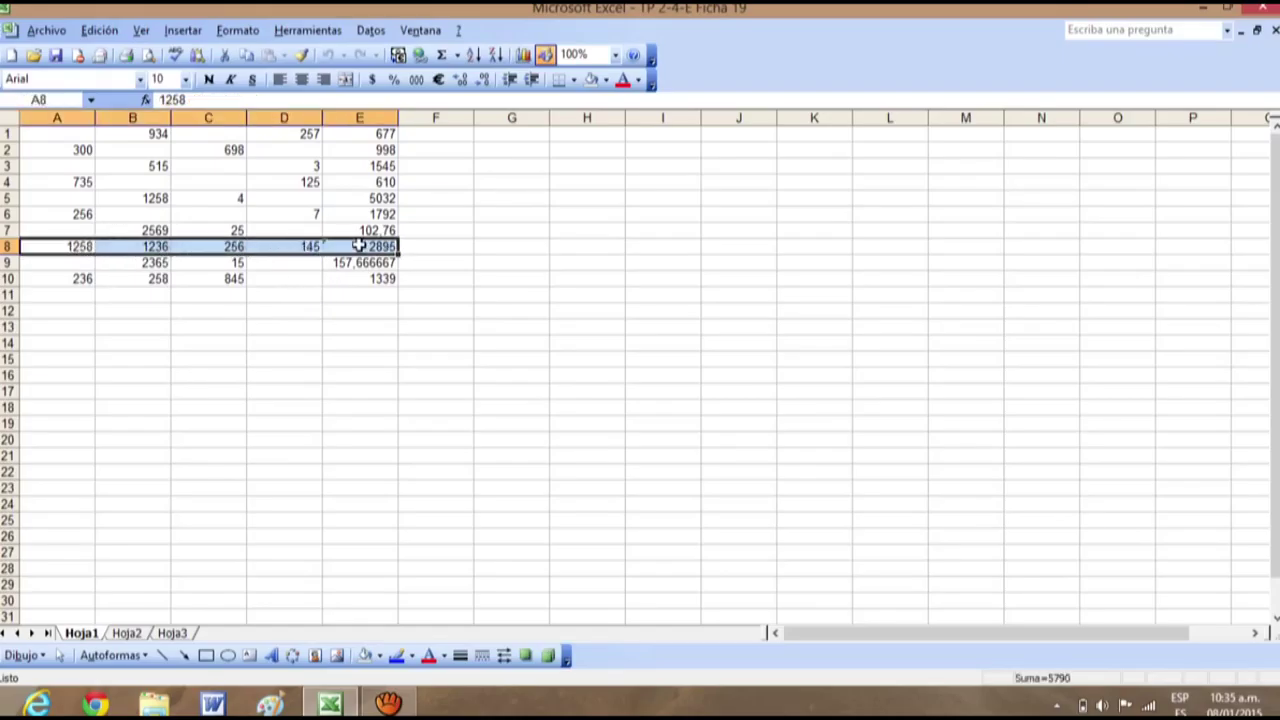
{"action": "left_click", "coordinate": [420, 251]}
{"action": "left_click", "coordinate": [367, 263]}
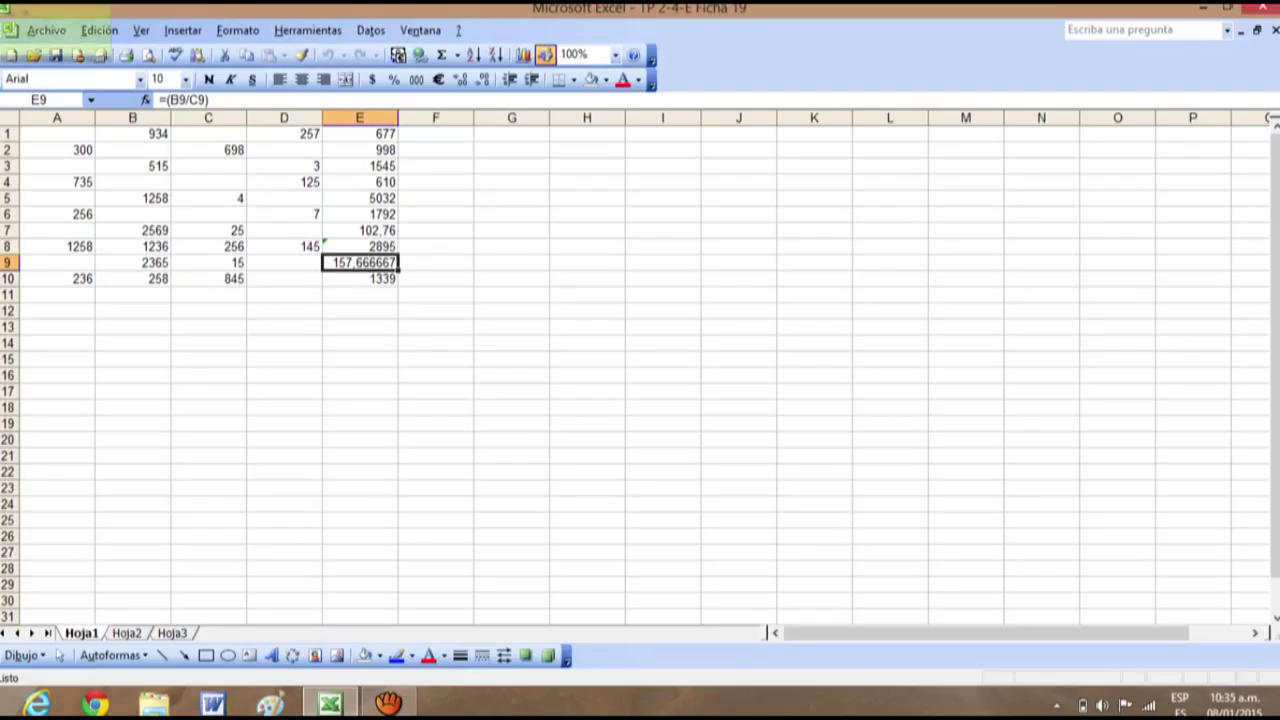
{"action": "left_click", "coordinate": [445, 313]}
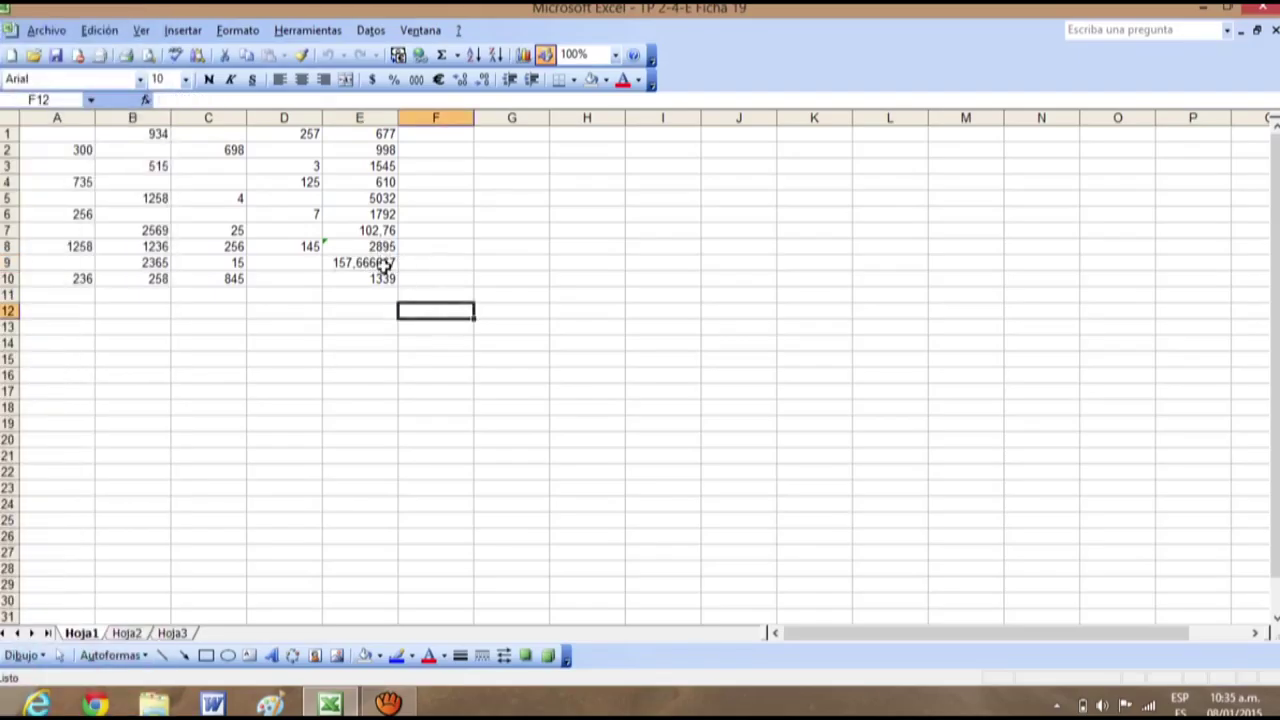
{"action": "left_click", "coordinate": [386, 265]}
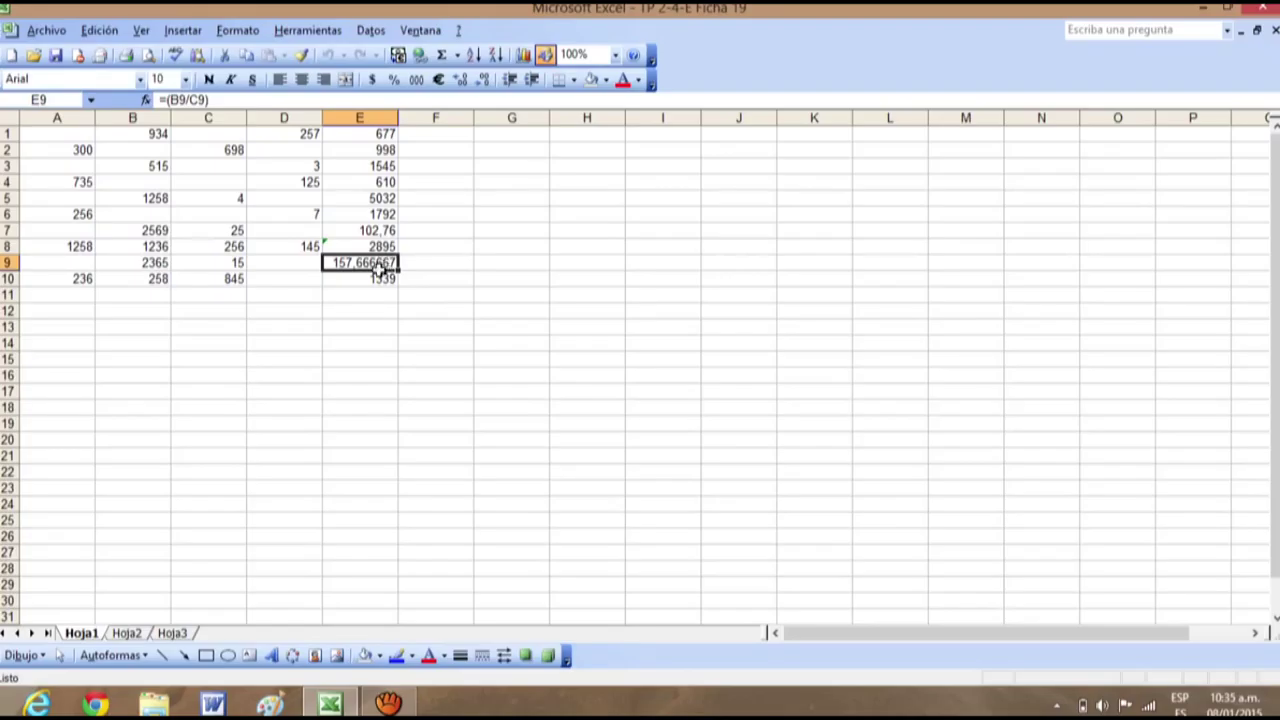
{"action": "left_click", "coordinate": [374, 244]}
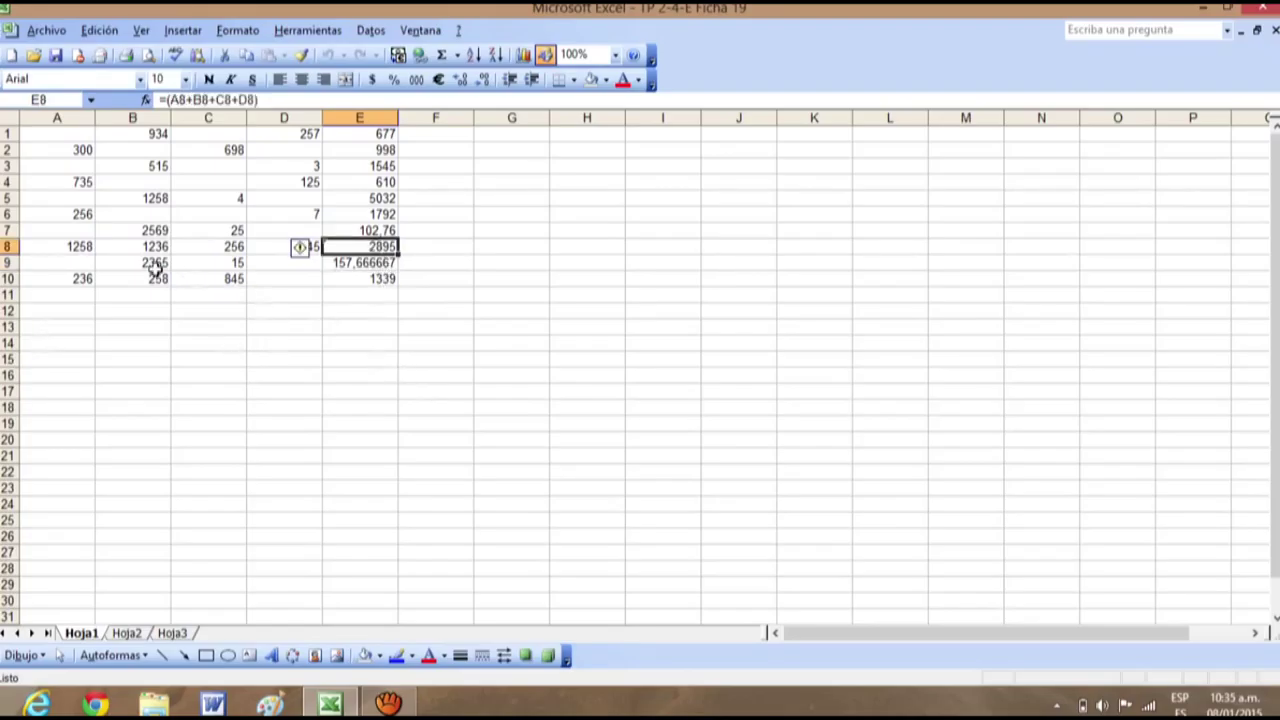
{"action": "left_click", "coordinate": [266, 104]}
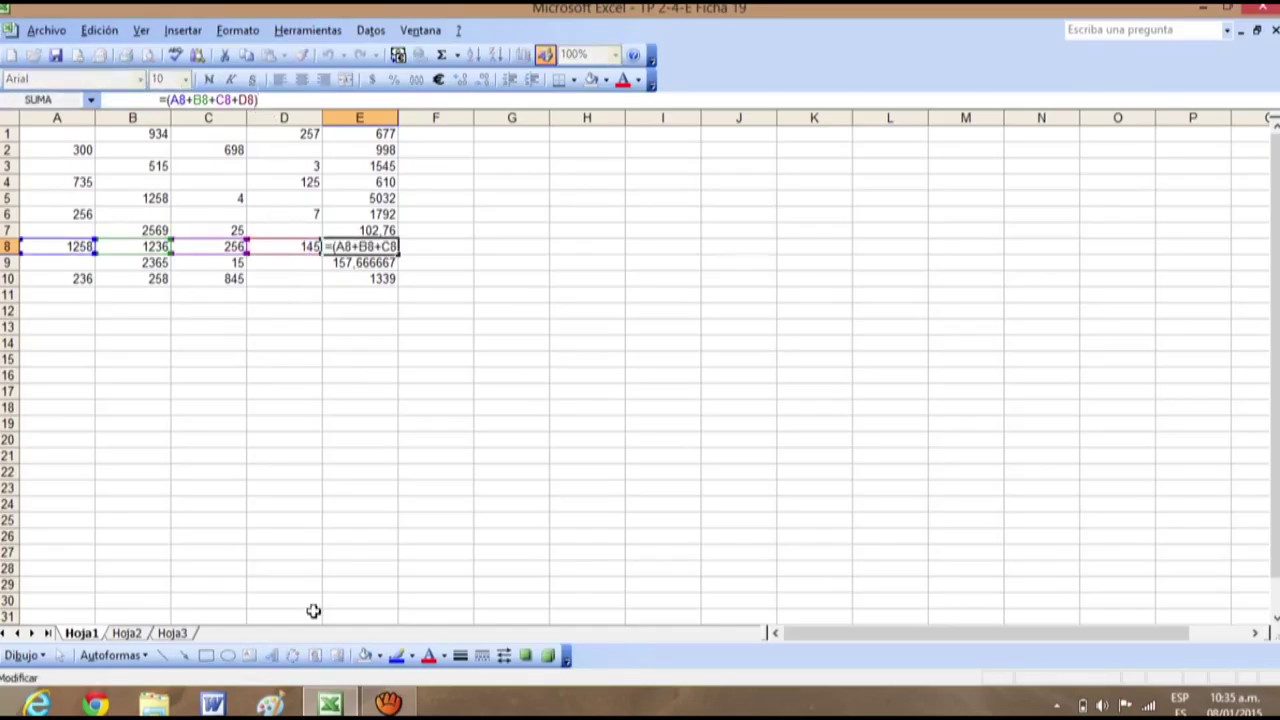
{"action": "key", "text": "BackSpace"}
{"action": "key", "text": "BackSpace"}
{"action": "key", "text": "BackSpace"}
{"action": "key", "text": "BackSpace"}
{"action": "key", "text": "BackSpace"}
{"action": "key", "text": "BackSpace"}
{"action": "key", "text": "BackSpace"}
{"action": "key", "text": "BackSpace"}
{"action": "key", "text": "BackSpace"}
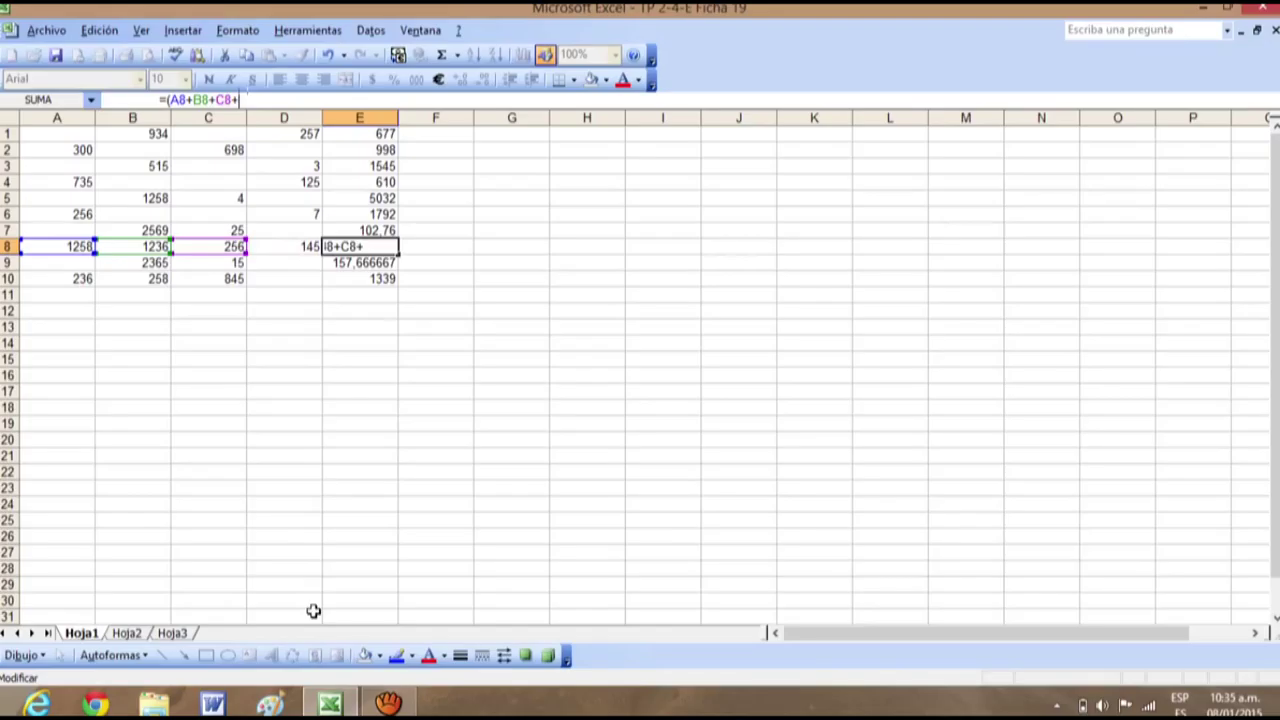
{"action": "key", "text": "BackSpace"}
{"action": "key", "text": "BackSpace"}
{"action": "key", "text": "BackSpace"}
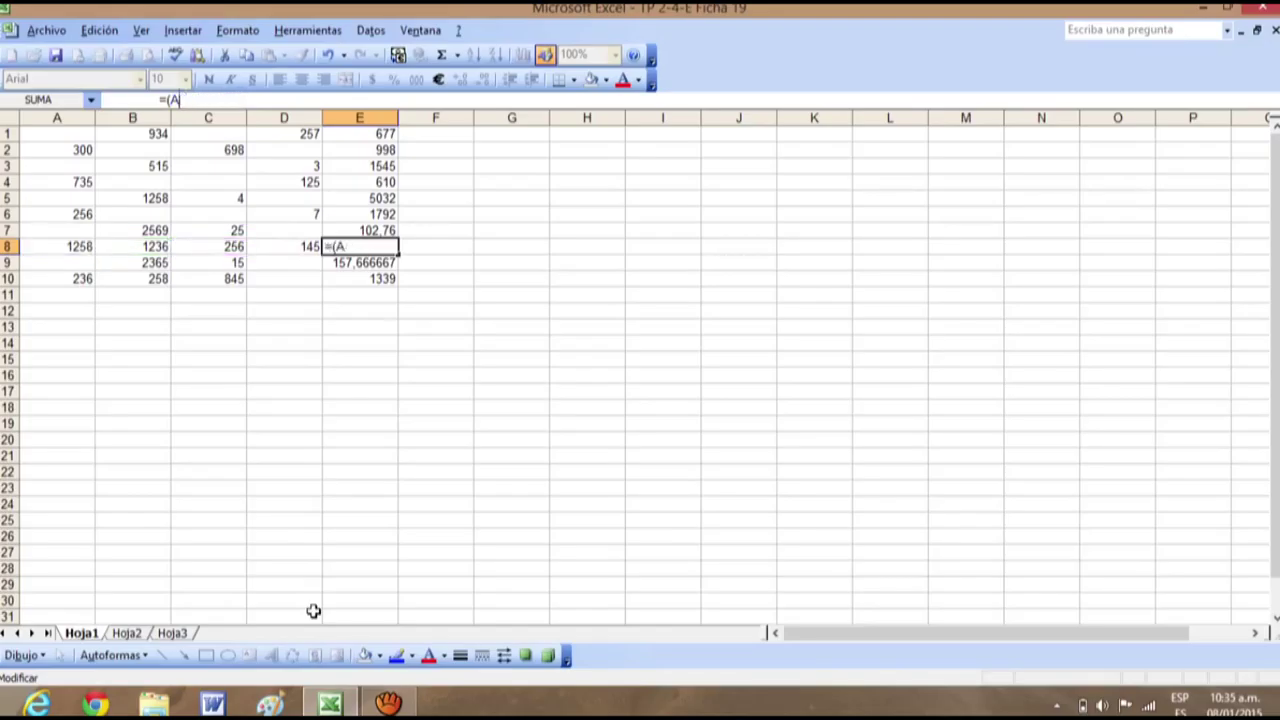
{"action": "key", "text": "BackSpace"}
{"action": "key", "text": "Escape"}
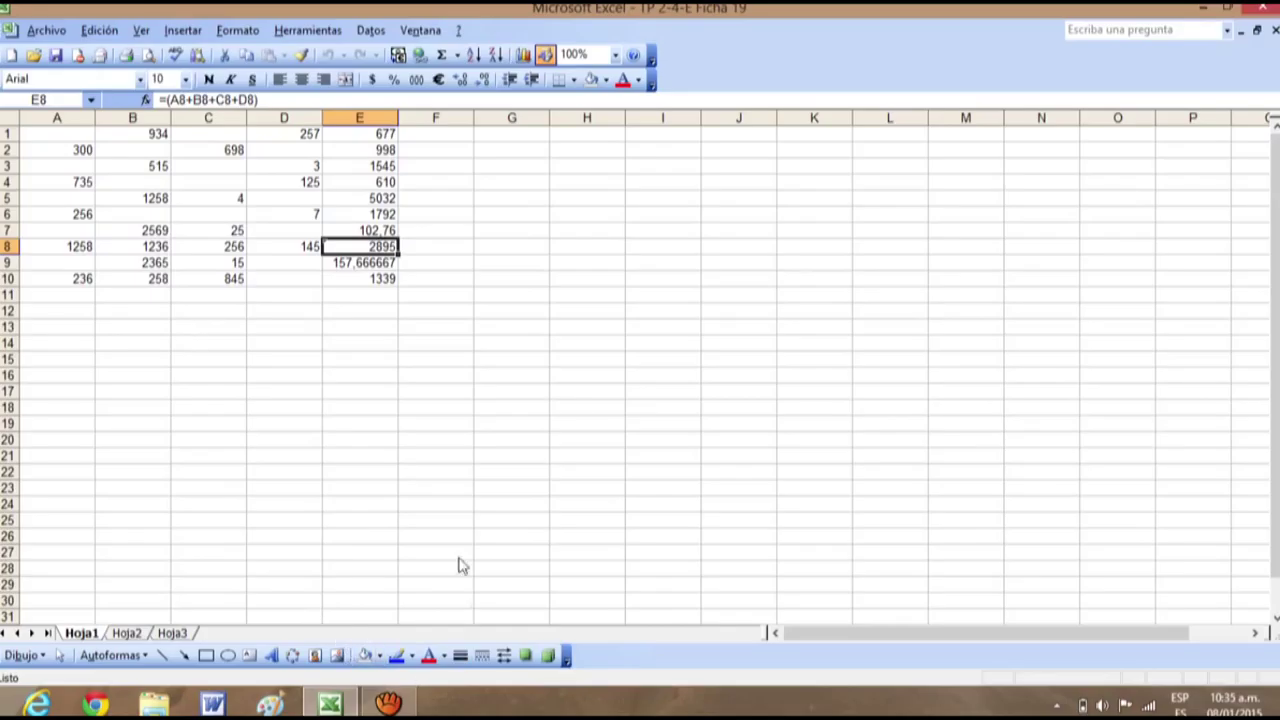
Step: Replace the formula in E8 with a SUMA function adding the separate cells A8, C2, D4 and D8
{"action": "left_click", "coordinate": [553, 358]}
{"action": "left_click", "coordinate": [368, 248]}
{"action": "left_click", "coordinate": [285, 99]}
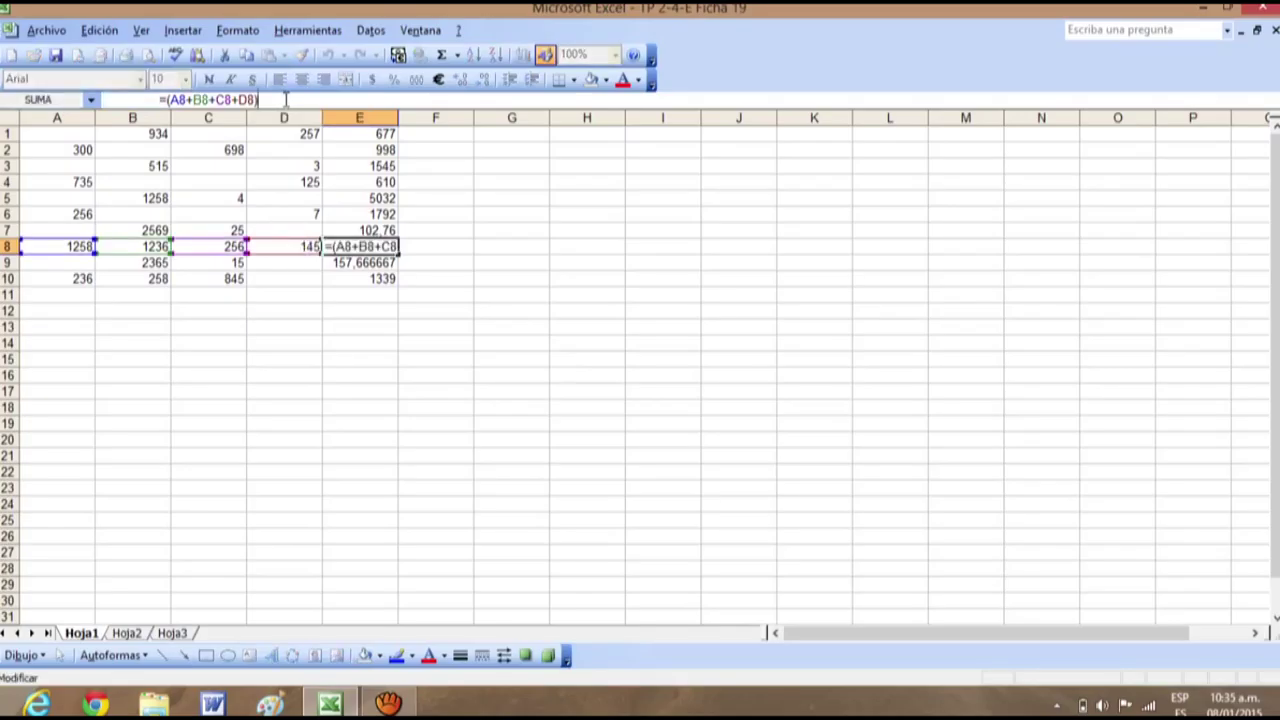
{"action": "key", "text": "BackSpace"}
{"action": "key", "text": "BackSpace"}
{"action": "key", "text": "BackSpace"}
{"action": "key", "text": "BackSpace"}
{"action": "key", "text": "BackSpace"}
{"action": "key", "text": "BackSpace"}
{"action": "key", "text": "BackSpace"}
{"action": "key", "text": "BackSpace"}
{"action": "key", "text": "BackSpace"}
{"action": "key", "text": "BackSpace"}
{"action": "key", "text": "BackSpace"}
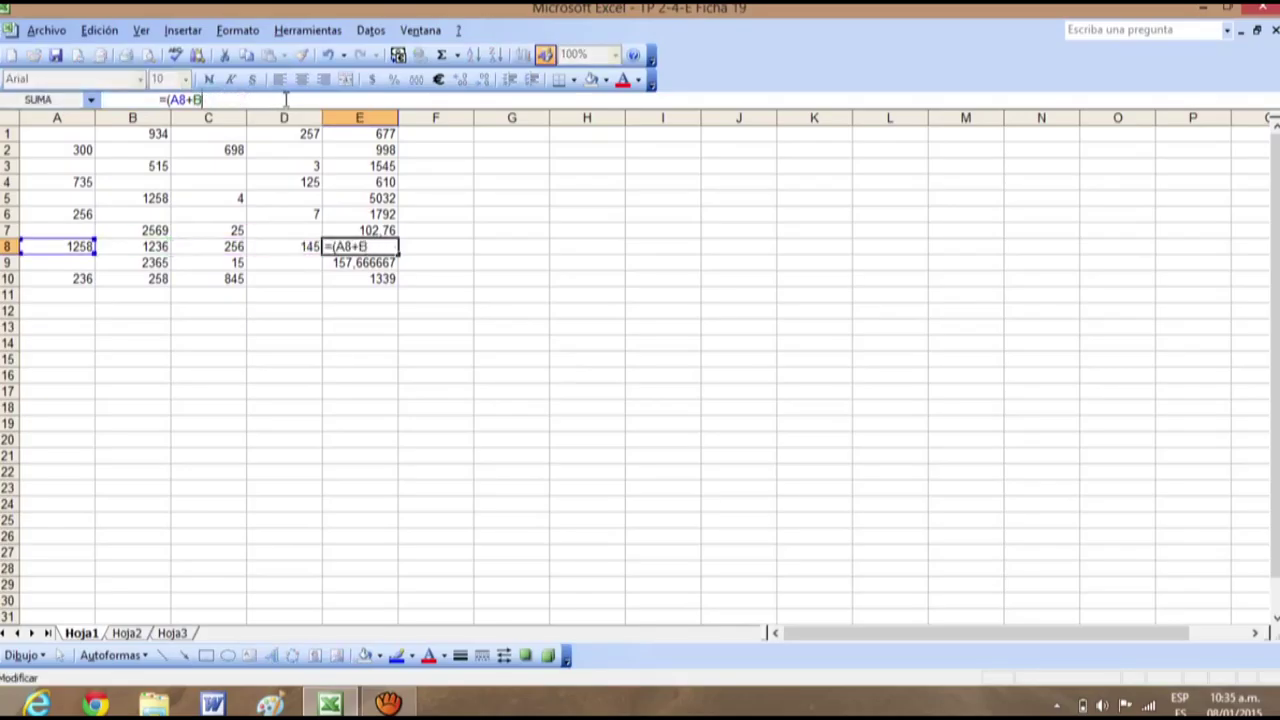
{"action": "key", "text": "BackSpace"}
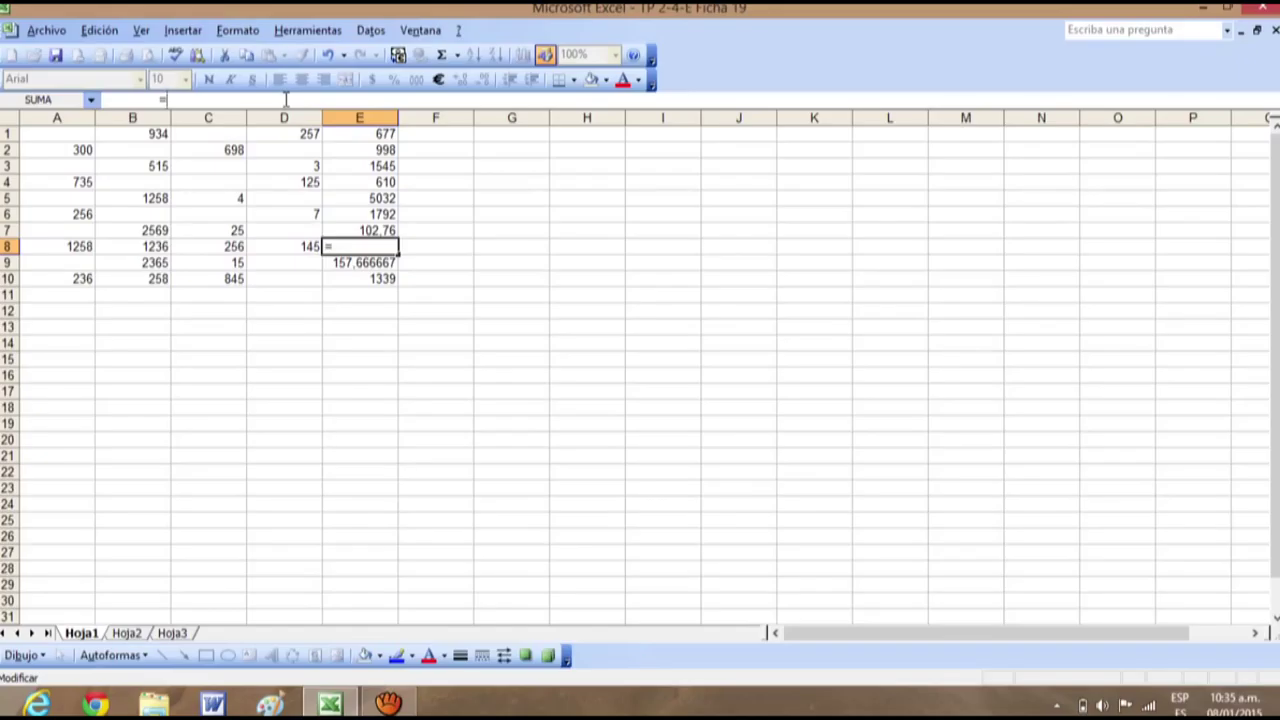
{"action": "type", "text": "suma("}
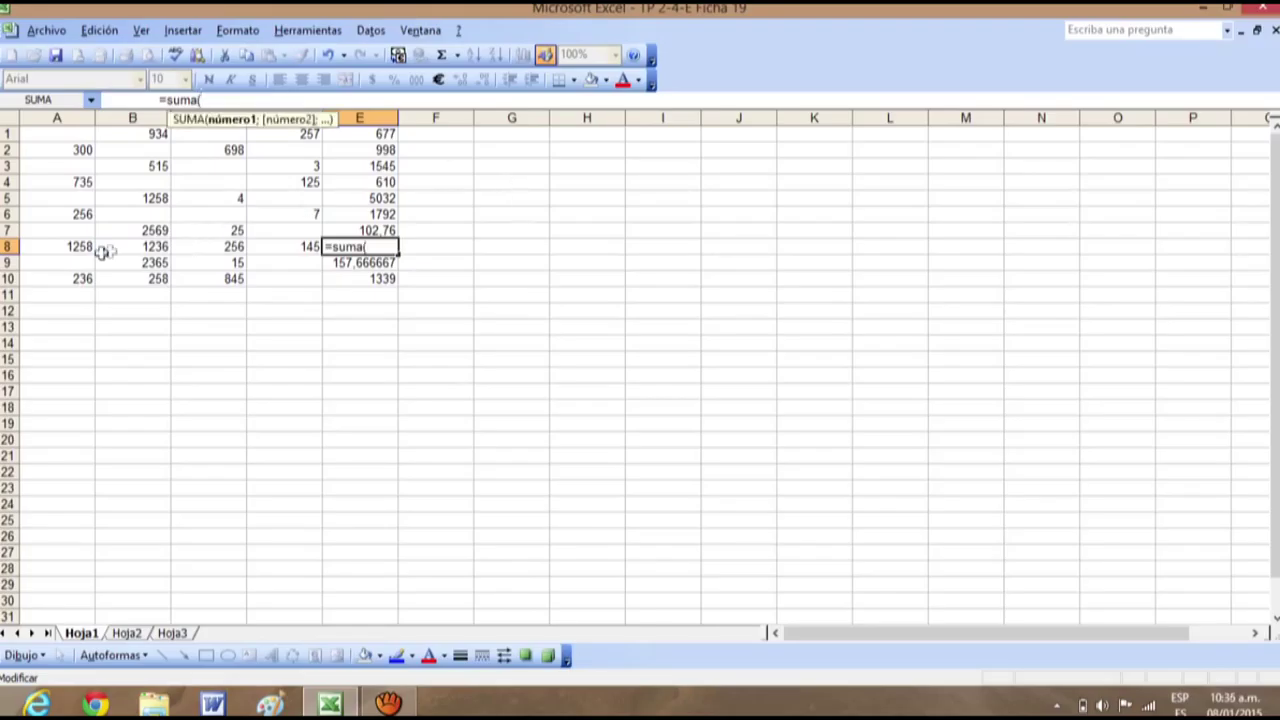
{"action": "left_click", "coordinate": [72, 246]}
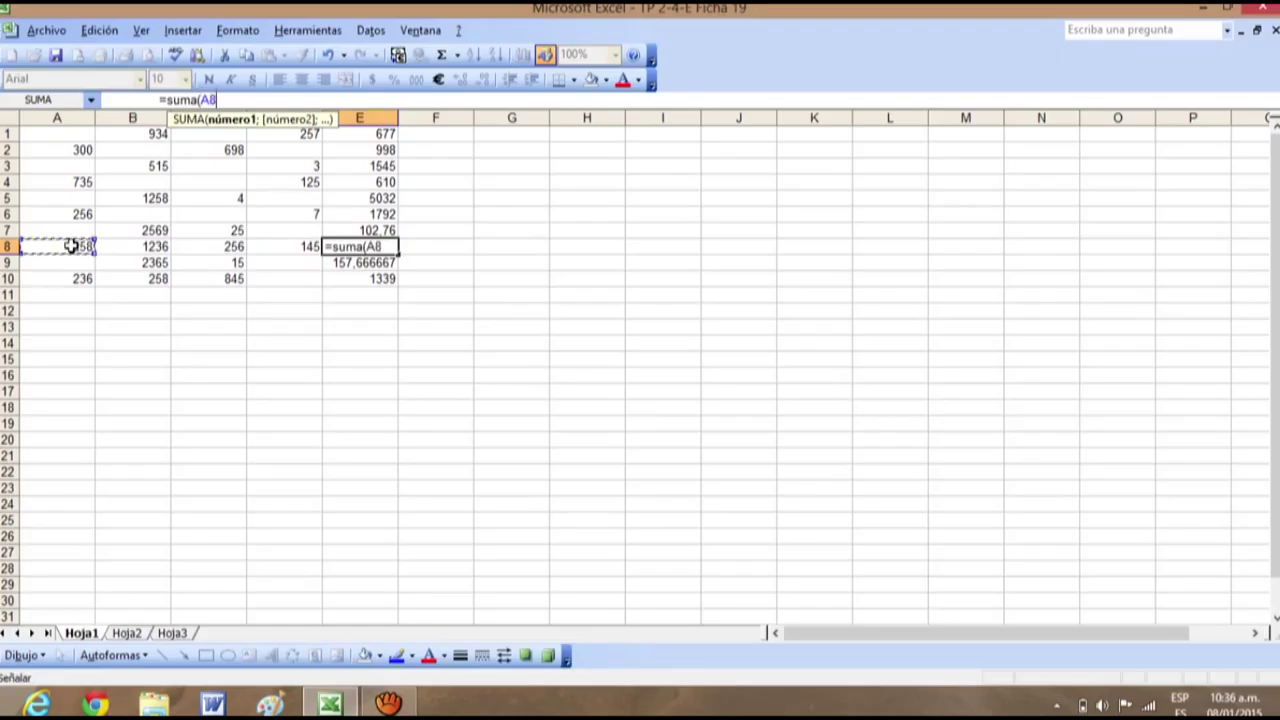
{"action": "type", "text": ";"}
{"action": "left_click", "coordinate": [230, 149]}
{"action": "type", "text": ";"}
{"action": "left_click", "coordinate": [298, 183]}
{"action": "type", "text": ";"}
{"action": "left_click", "coordinate": [287, 246]}
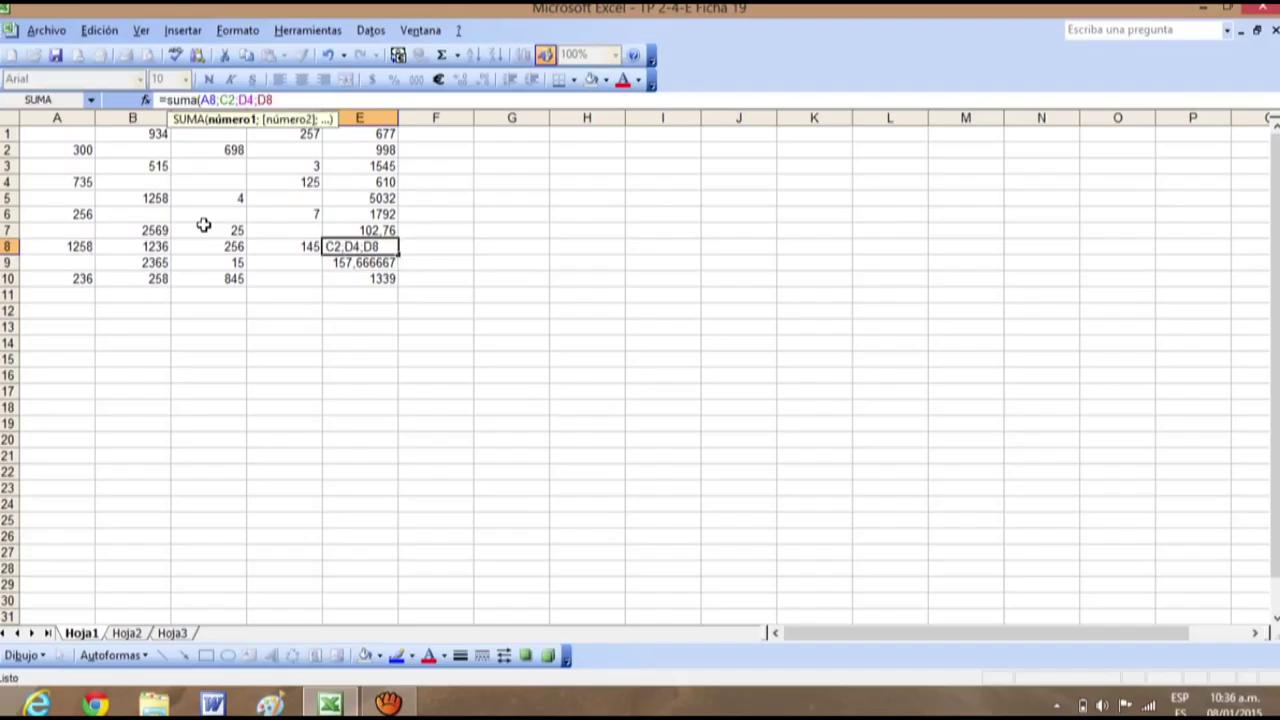
{"action": "key", "text": "Return"}
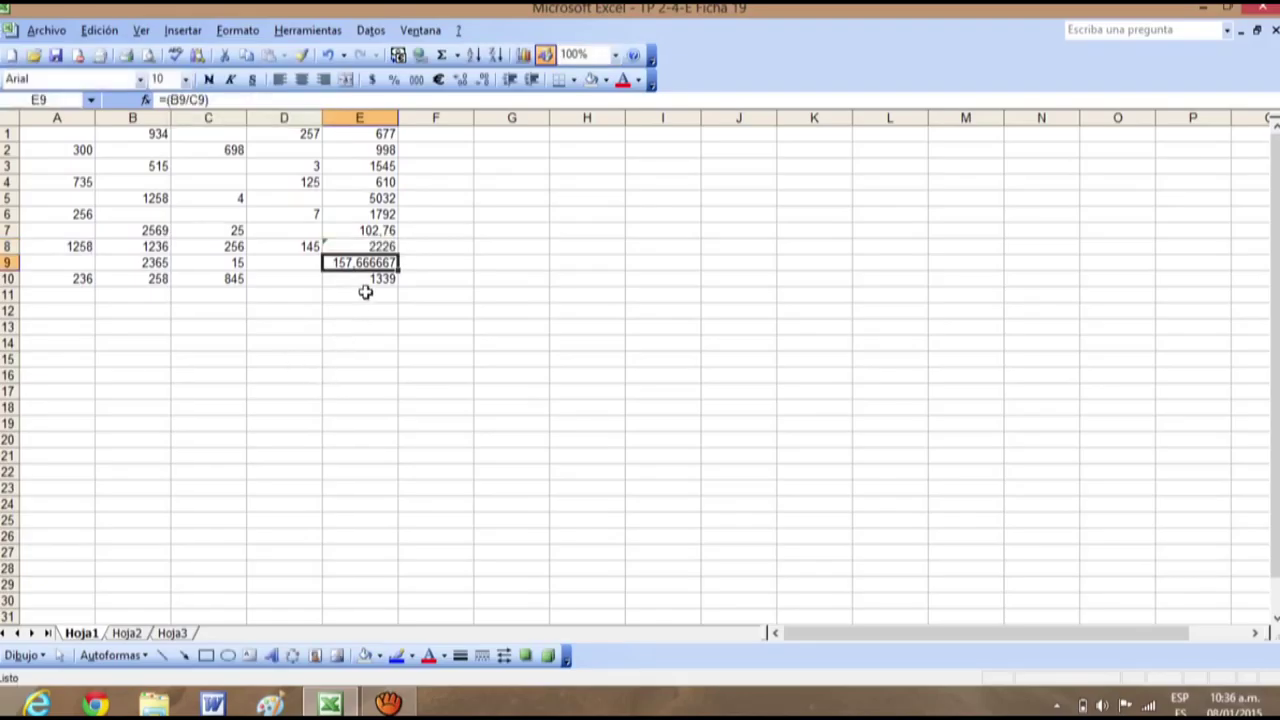
Step: Clear the formula from cell E9
{"action": "key", "text": "BackSpace"}
{"action": "left_click", "coordinate": [528, 340]}
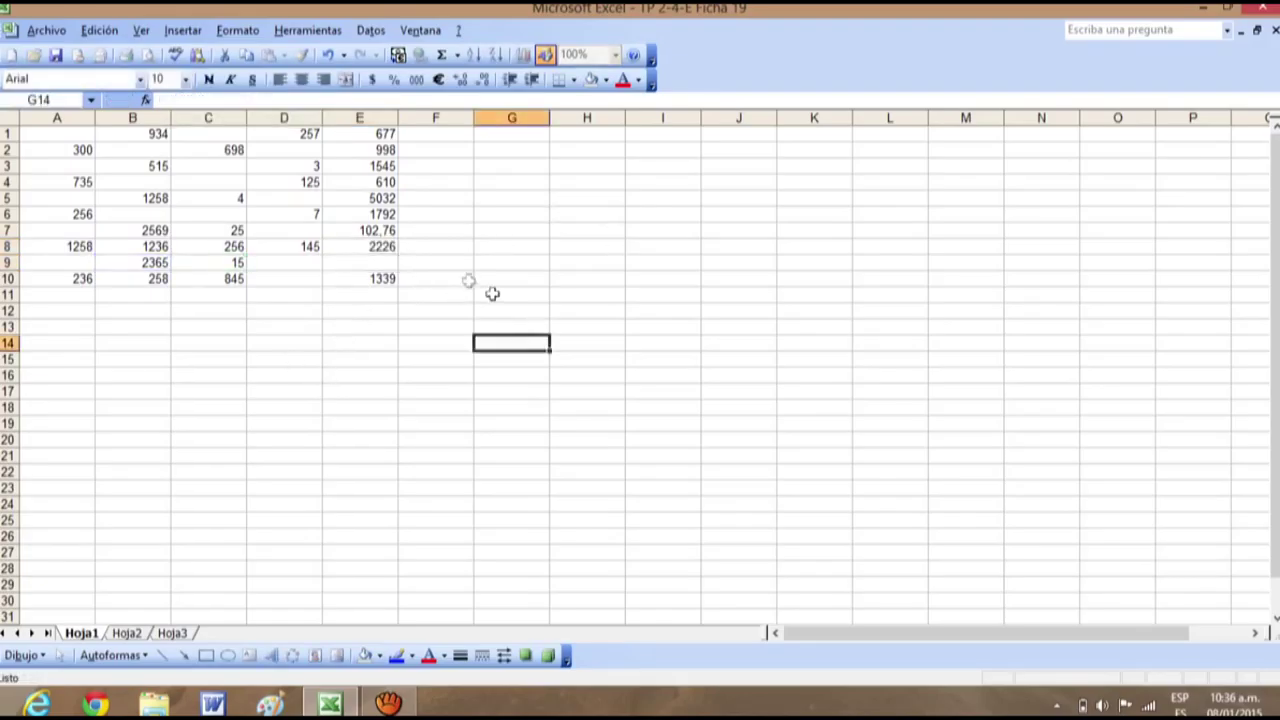
{"action": "left_click", "coordinate": [365, 263]}
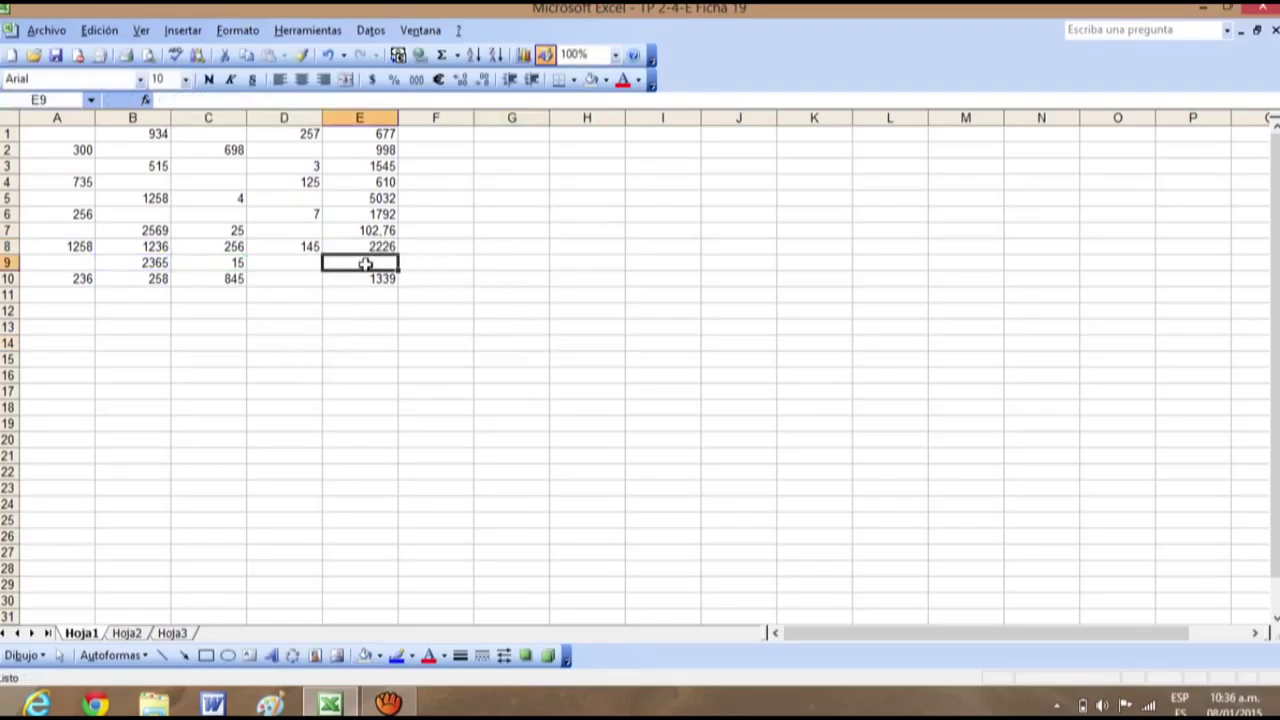
{"action": "left_click", "coordinate": [269, 99]}
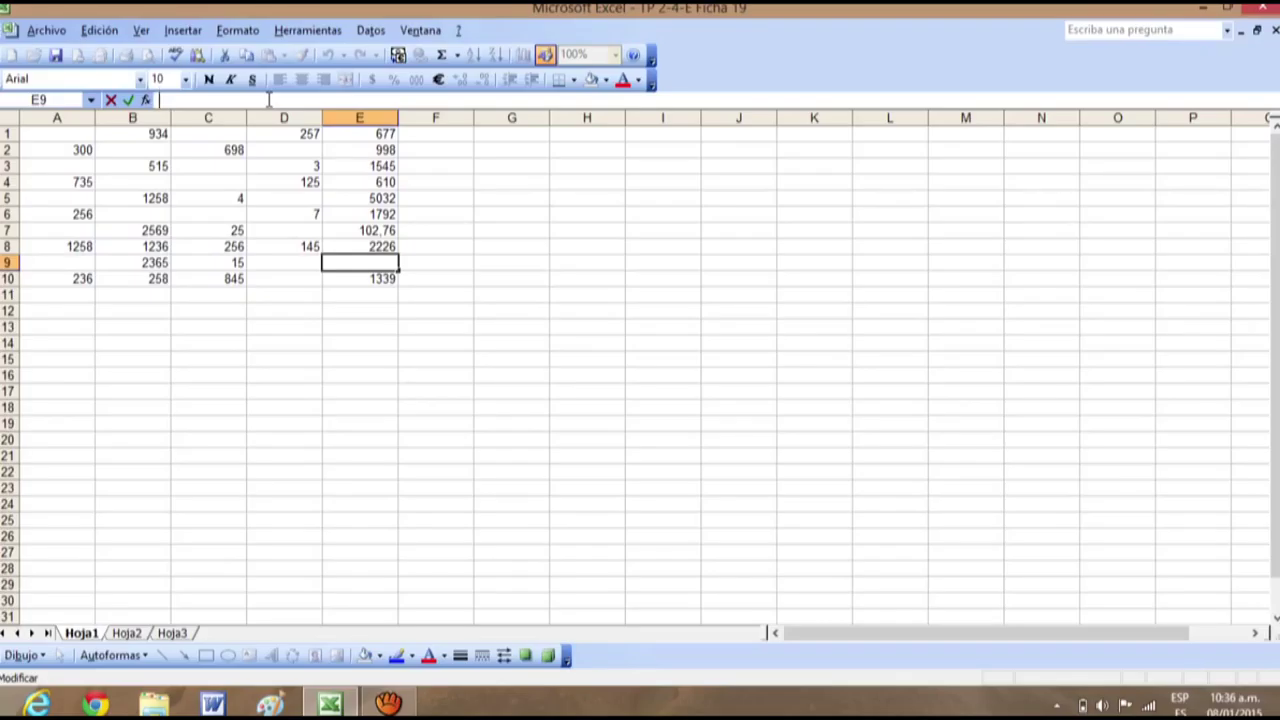
{"action": "type", "text": "="}
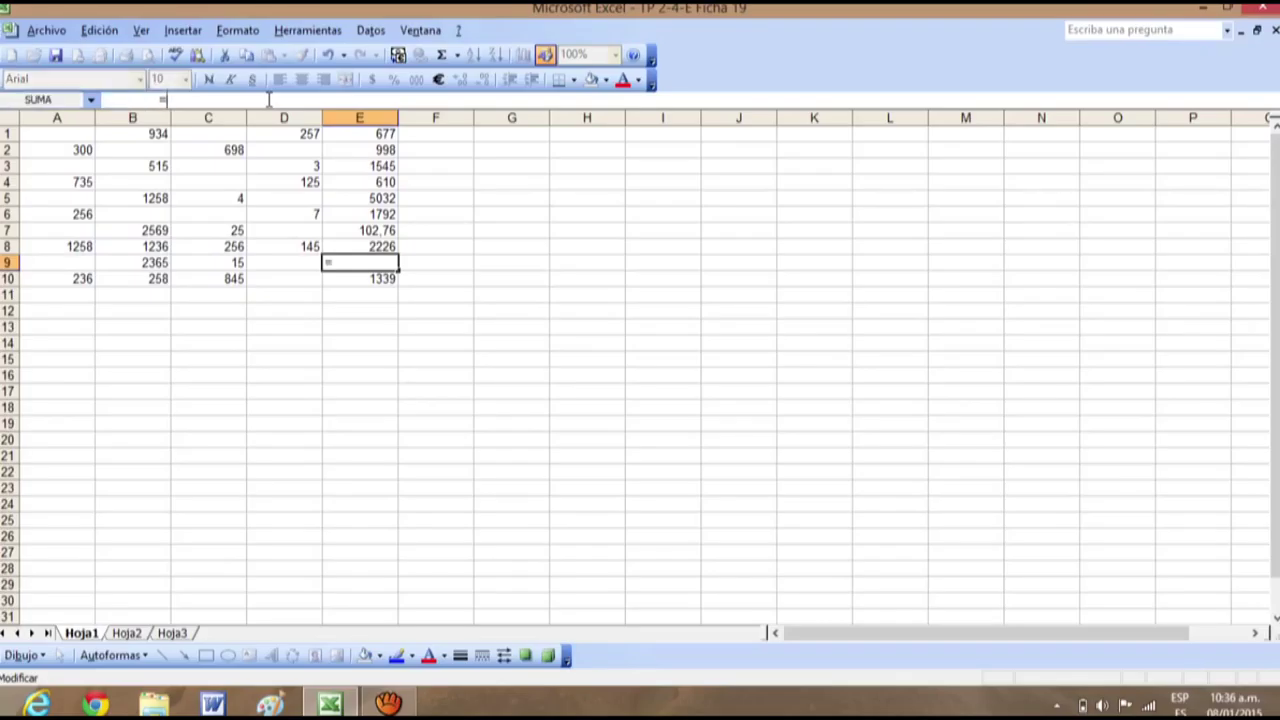
{"action": "type", "text": "suma("}
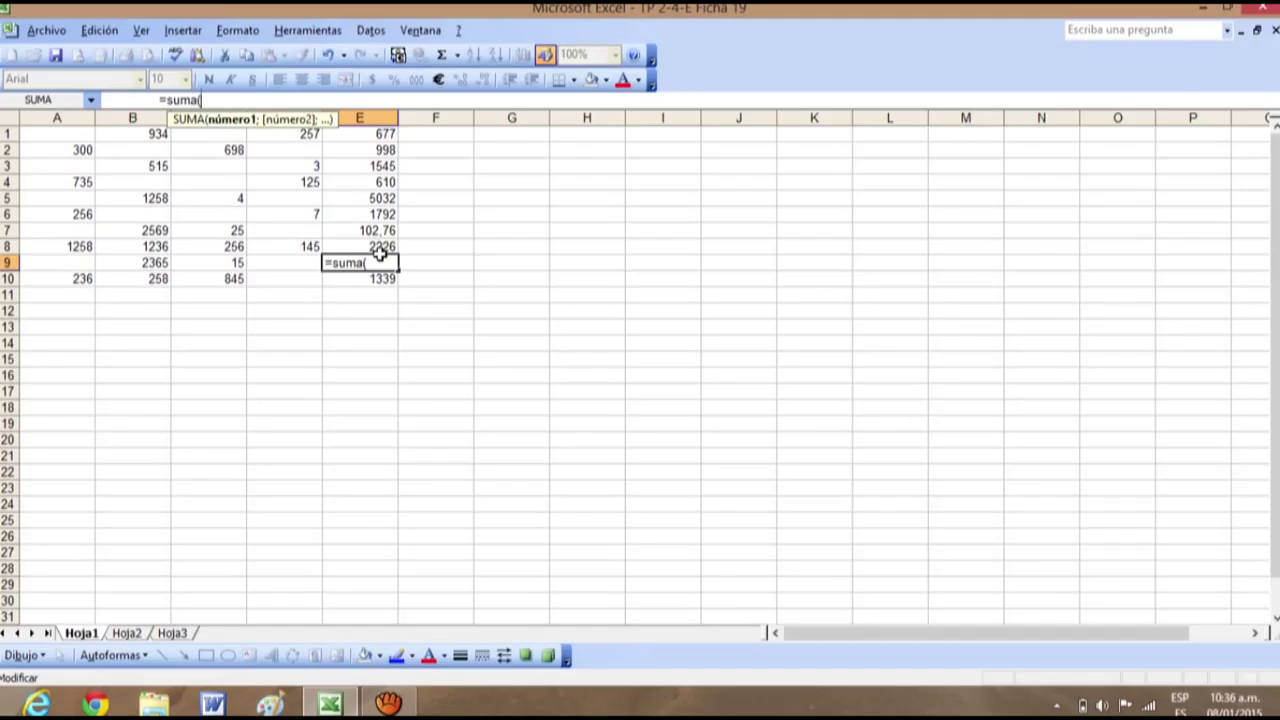
{"action": "key", "text": "Escape"}
{"action": "left_click", "coordinate": [592, 343]}
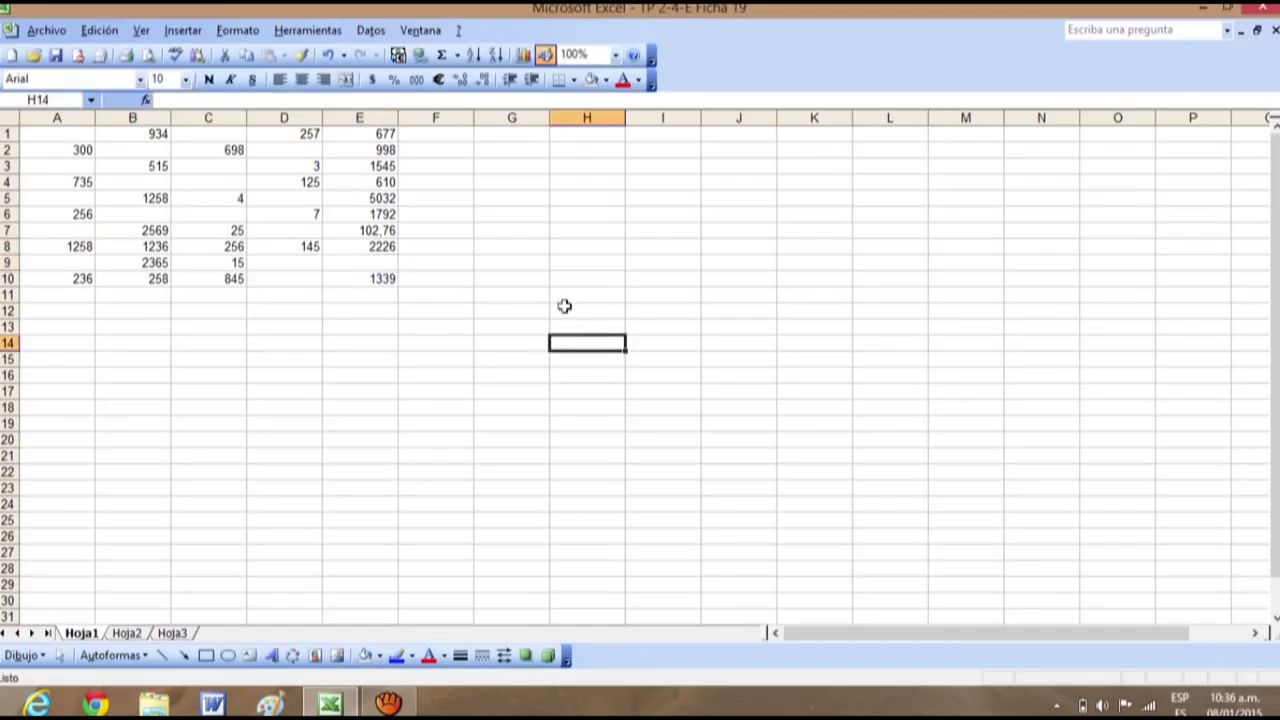
Step: Undo the clearing of E9 and the replacement of the formula in E8
{"action": "left_click", "coordinate": [327, 55]}
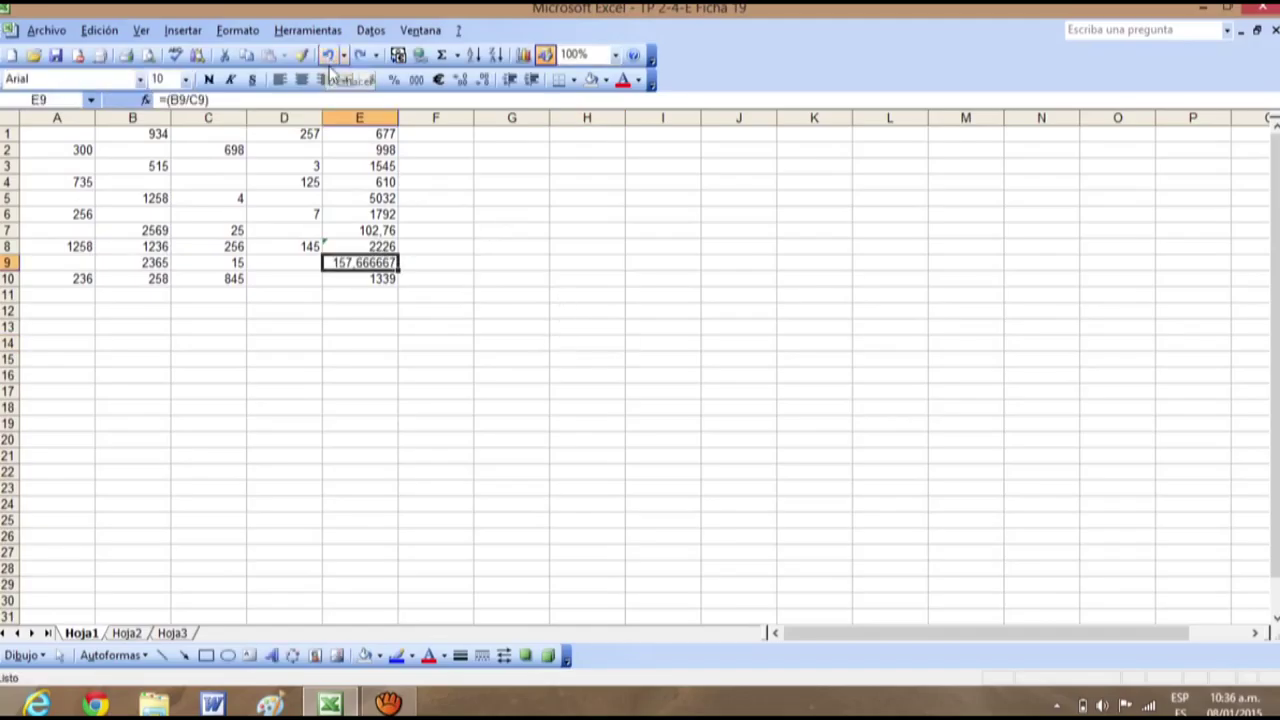
{"action": "left_click", "coordinate": [327, 55]}
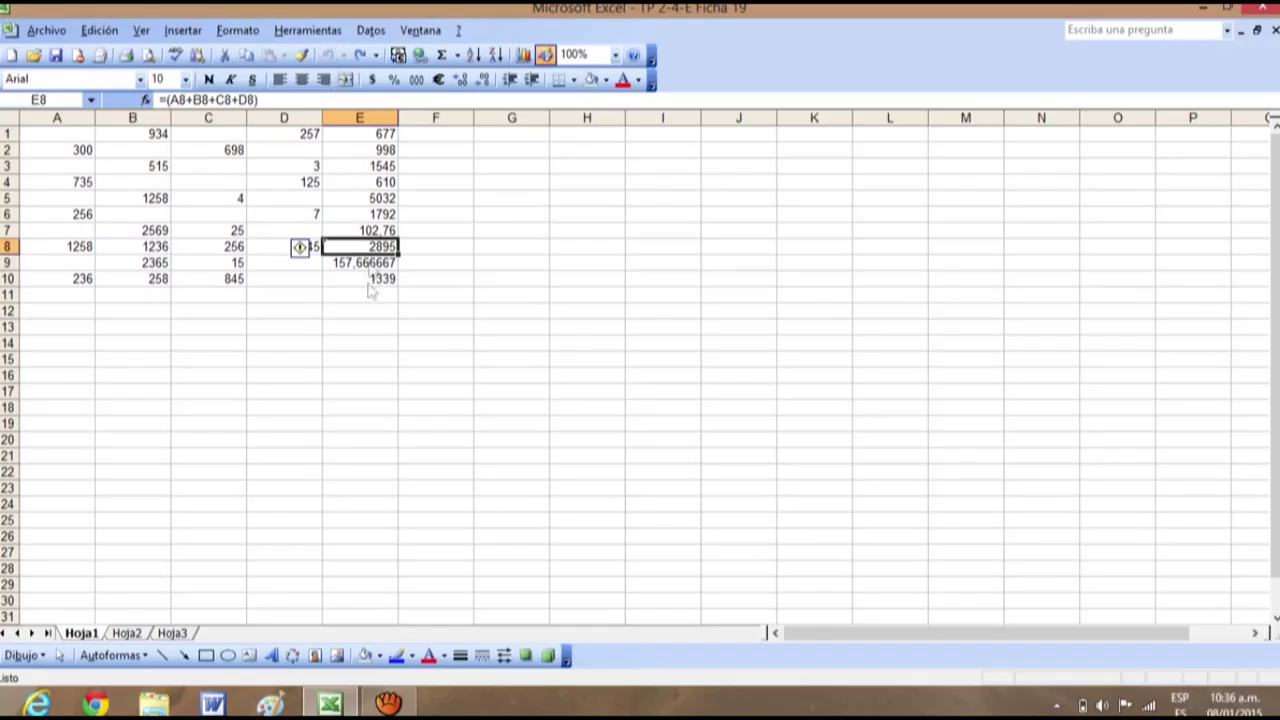
{"action": "left_click", "coordinate": [450, 276]}
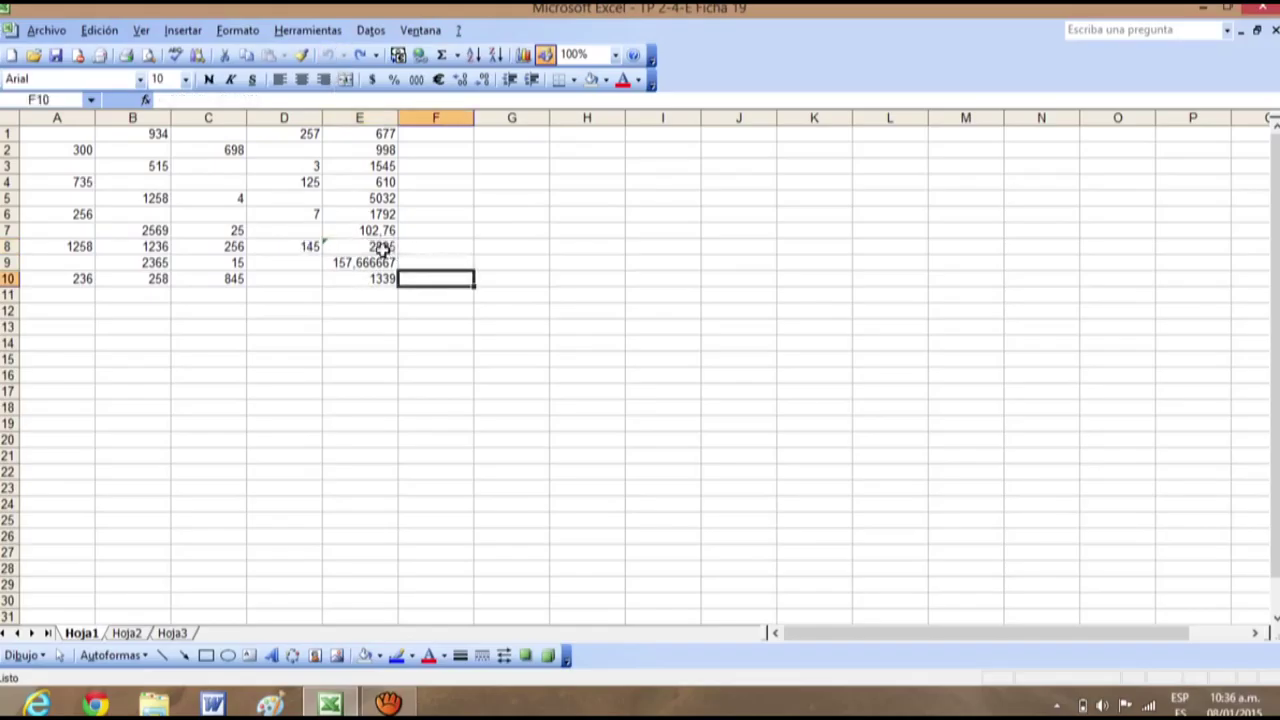
Step: Replace the formula in E8 with a SUMA function over the continuous range A8:D8
{"action": "left_click", "coordinate": [380, 247]}
{"action": "key", "text": "F2"}
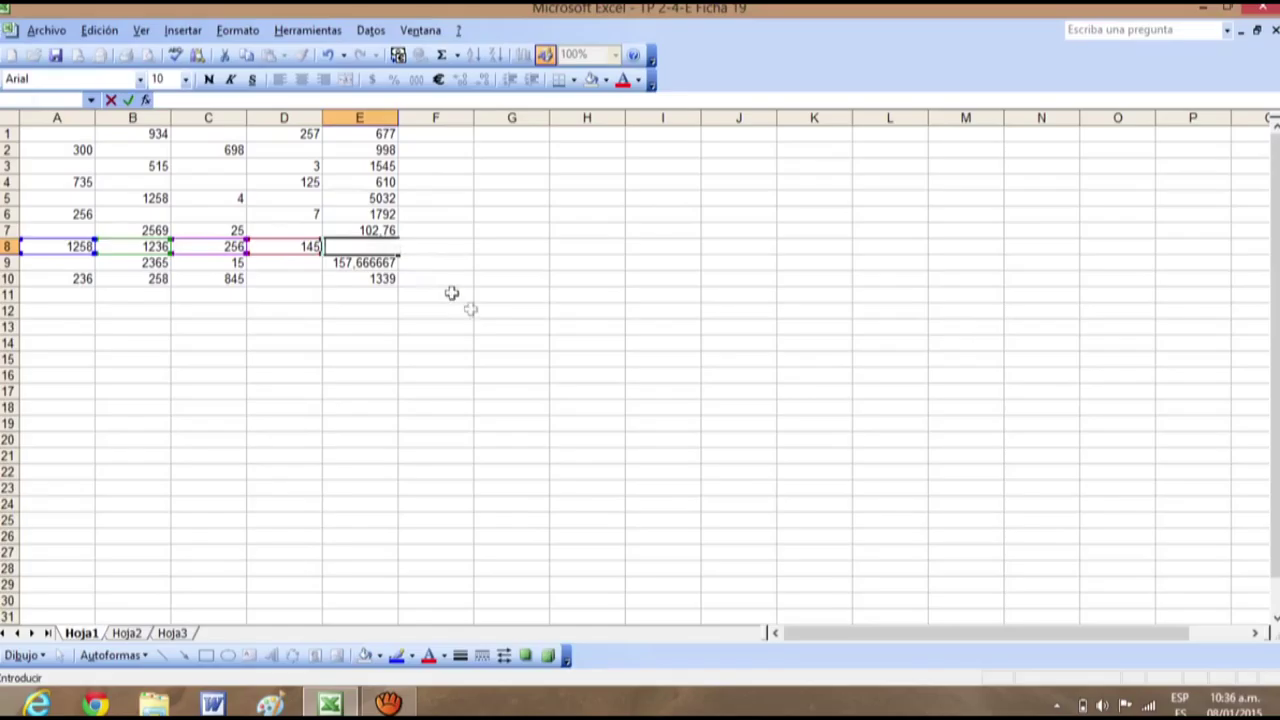
{"action": "left_click", "coordinate": [451, 294]}
{"action": "left_click", "coordinate": [371, 251]}
{"action": "key", "text": "Delete"}
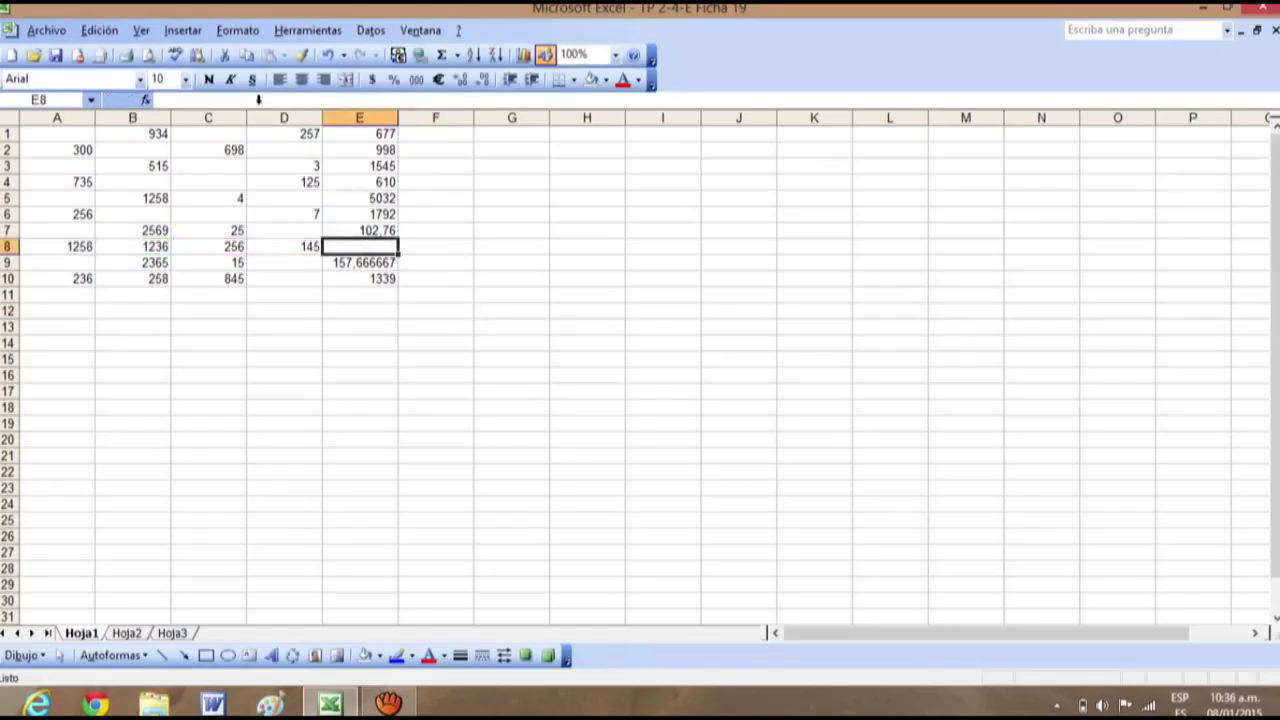
{"action": "type", "text": "=suma"}
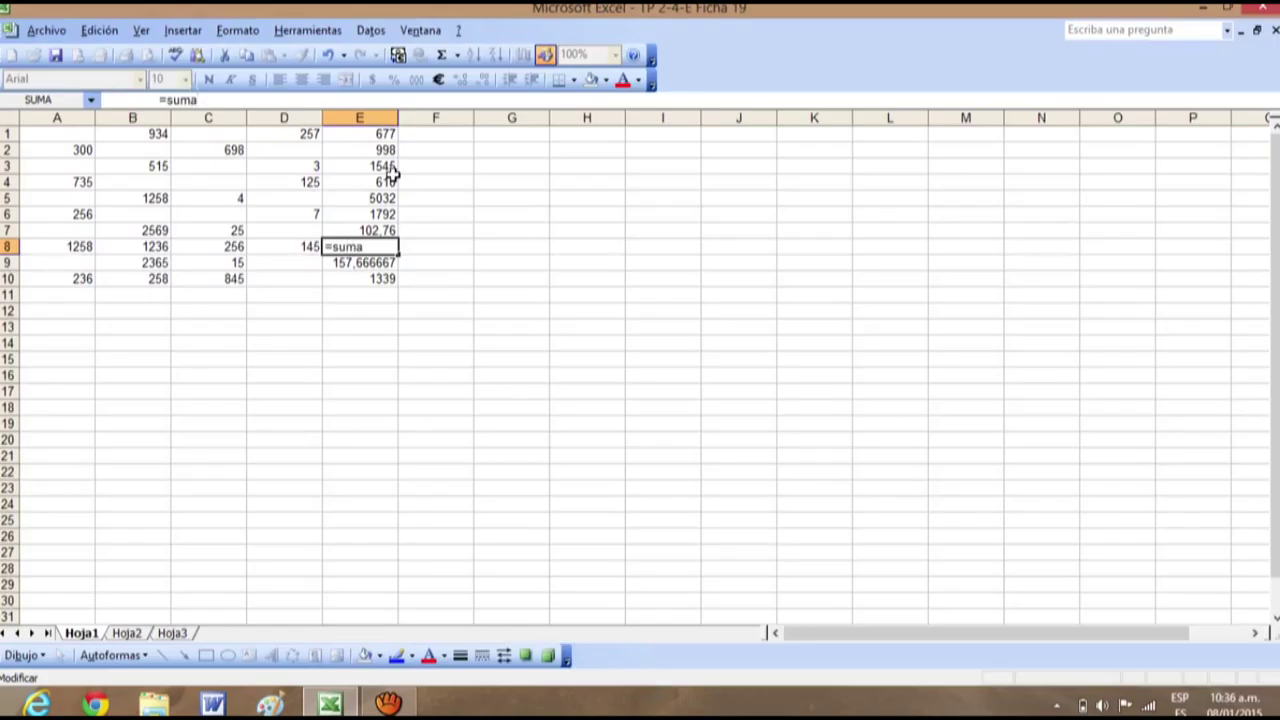
{"action": "type", "text": "("}
{"action": "left_click", "coordinate": [78, 247]}
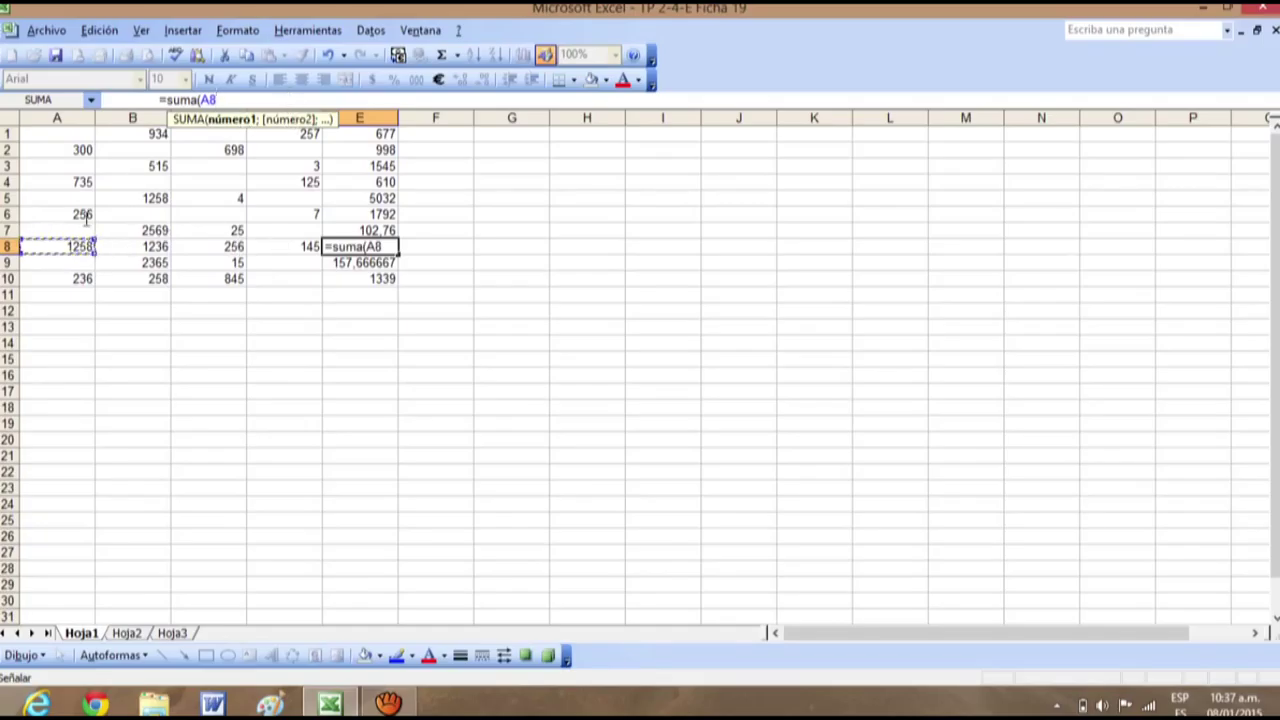
{"action": "left_click_drag", "start_coordinate": [62, 247], "coordinate": [306, 247]}
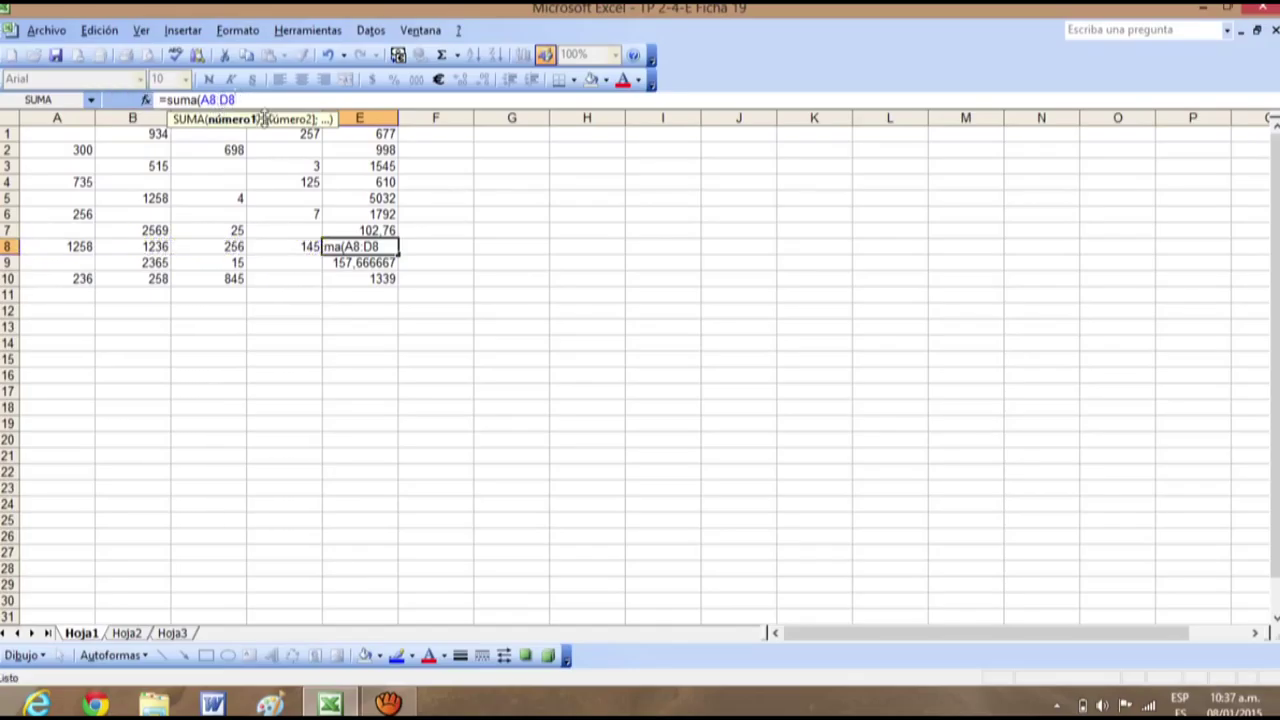
{"action": "key", "text": "Return"}
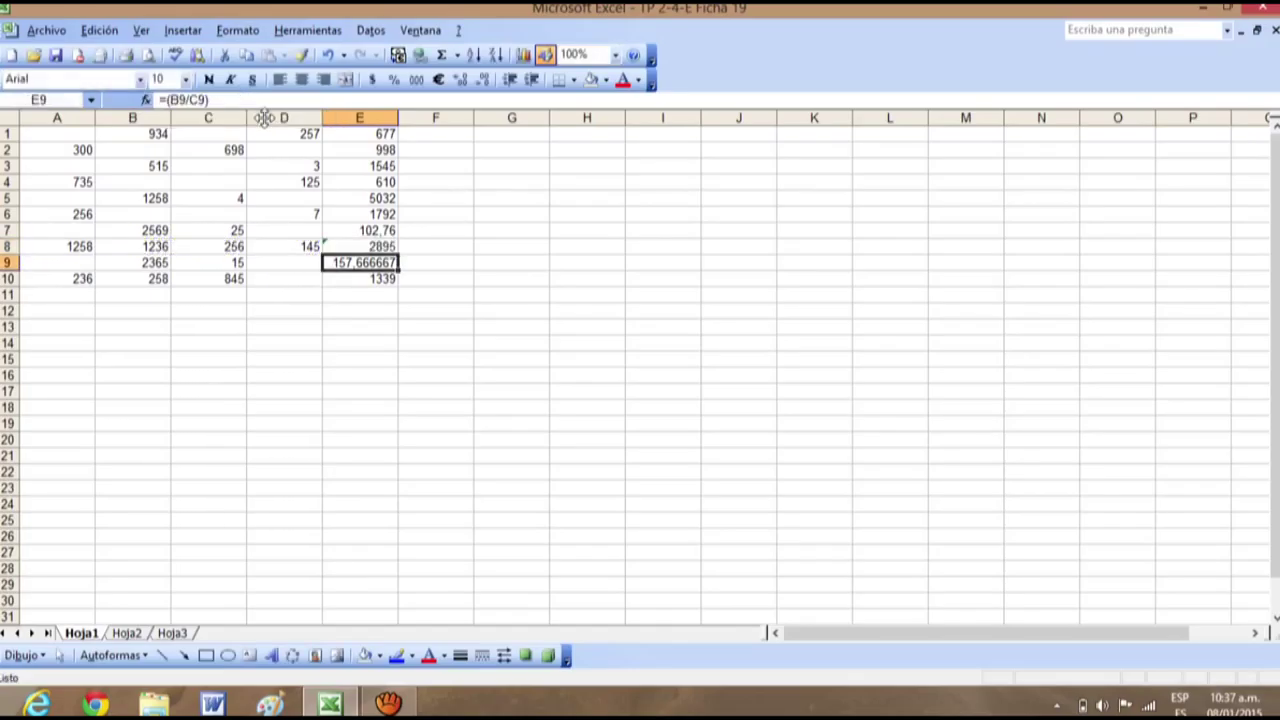
Step: Rewrite the SUMA function in E8 so it lists A8, B8, C8 and D8 as separate arguments
{"action": "left_click", "coordinate": [383, 246]}
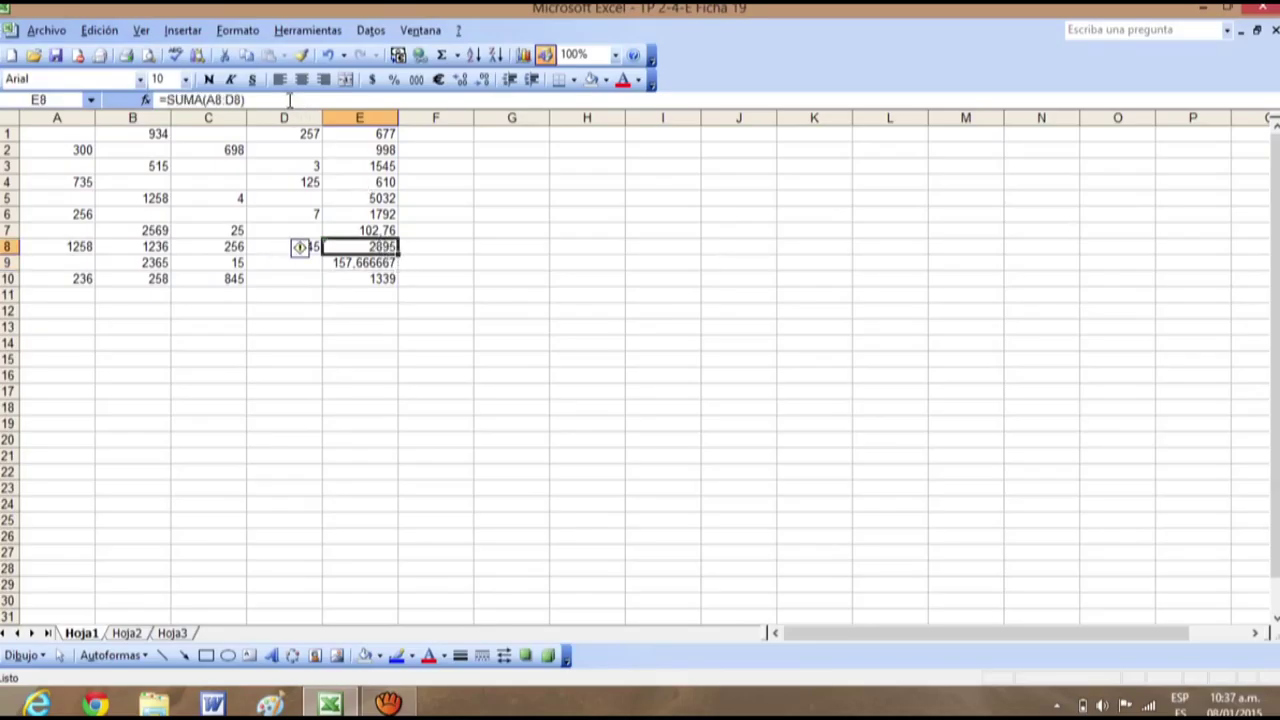
{"action": "left_click", "coordinate": [289, 100]}
{"action": "key", "text": "BackSpace"}
{"action": "key", "text": "BackSpace"}
{"action": "key", "text": "BackSpace"}
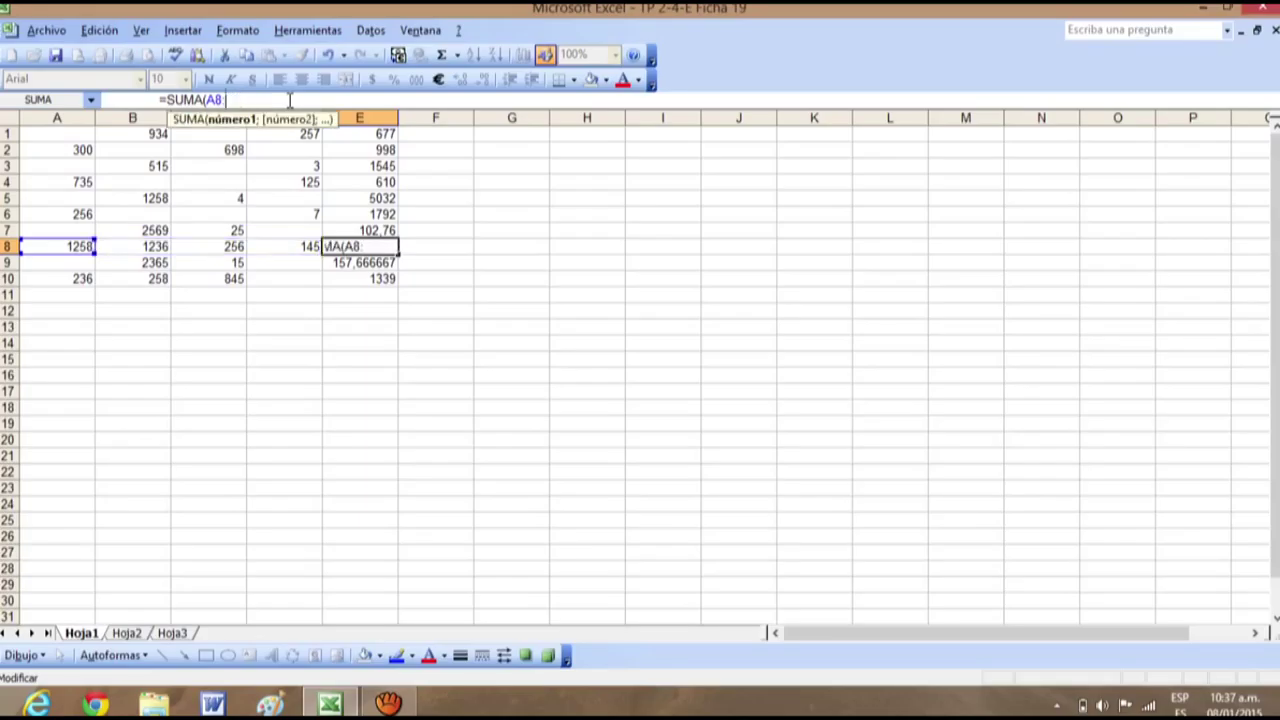
{"action": "key", "text": "BackSpace"}
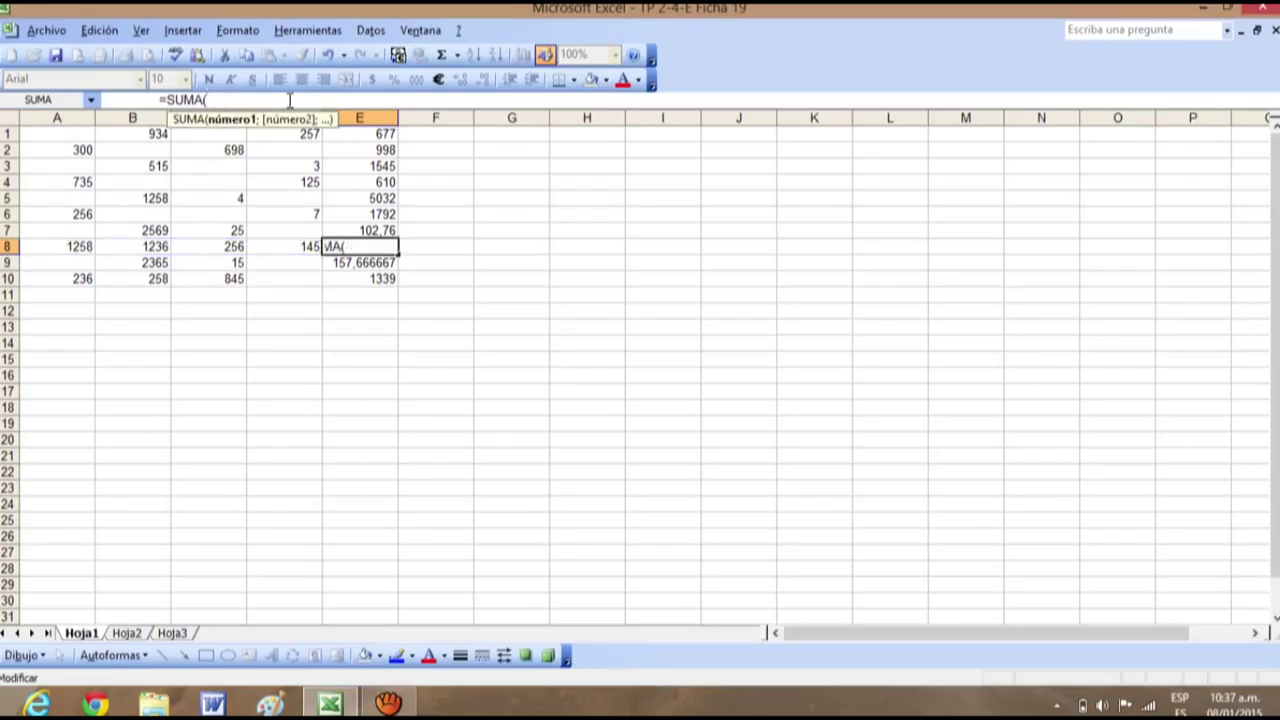
{"action": "left_click", "coordinate": [78, 247]}
{"action": "type", "text": ","}
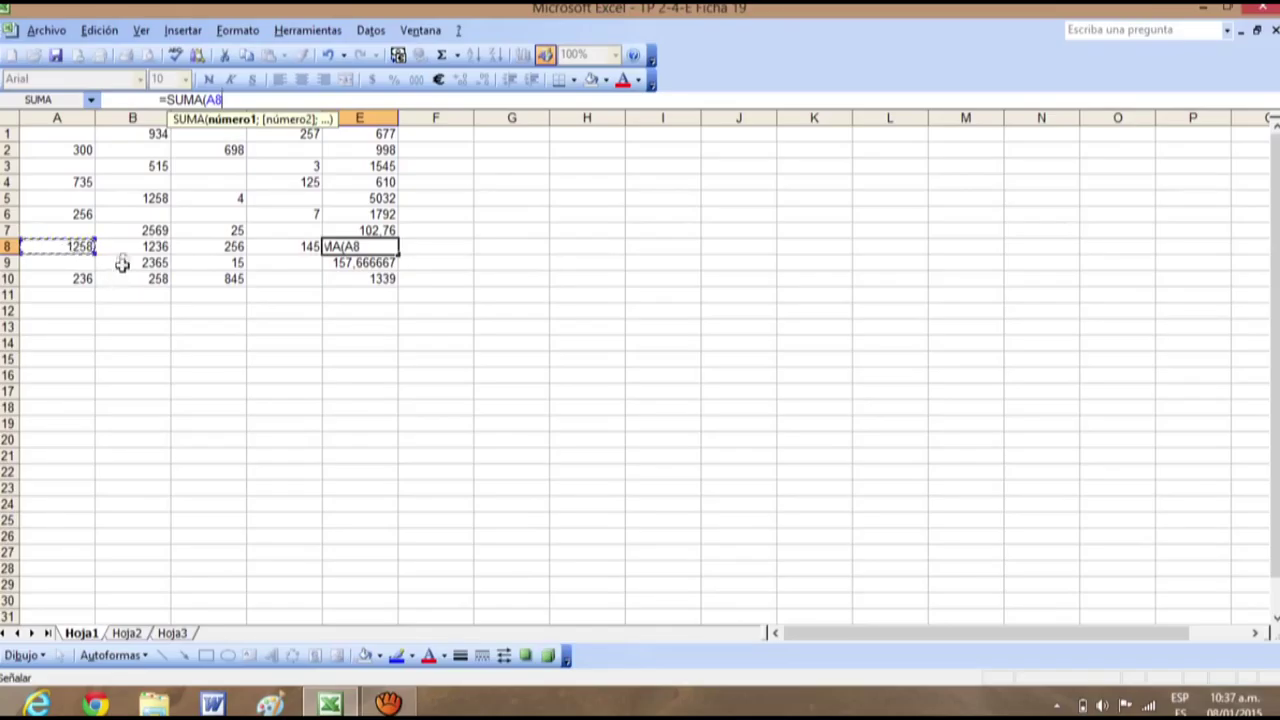
{"action": "left_click", "coordinate": [135, 250]}
{"action": "type", "text": ","}
{"action": "left_click", "coordinate": [209, 247]}
{"action": "type", "text": ";"}
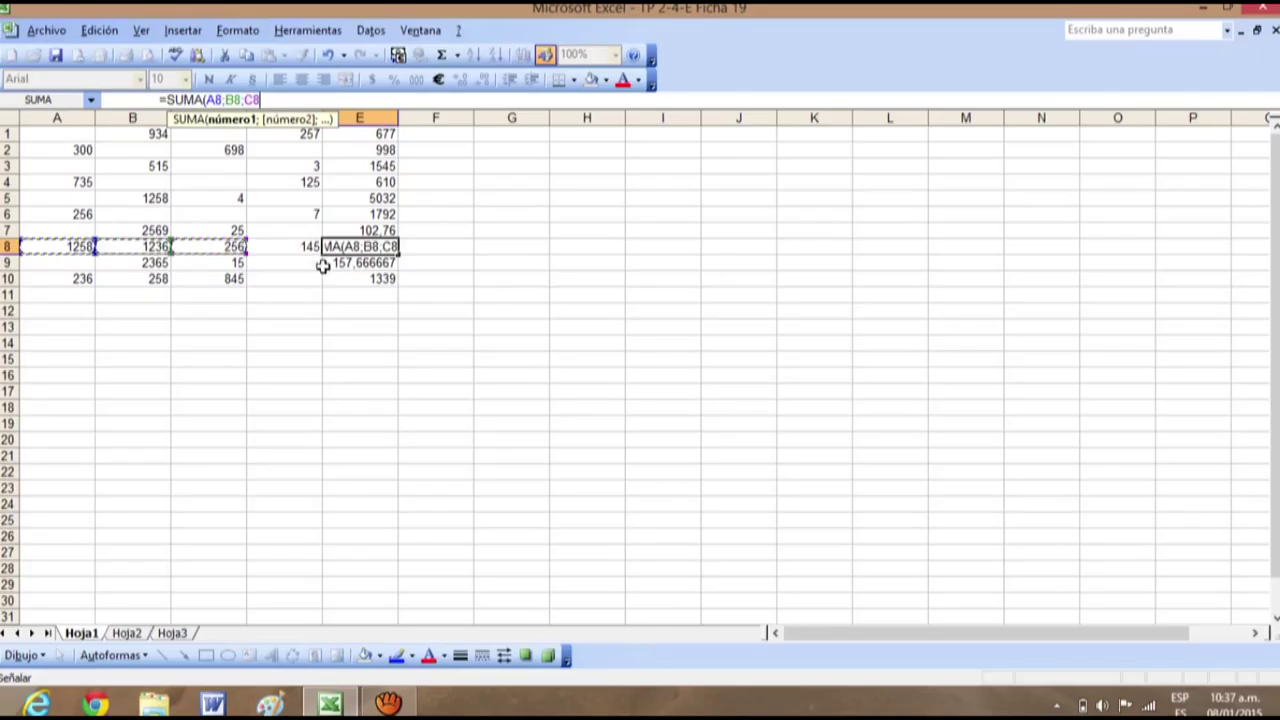
{"action": "left_click", "coordinate": [304, 247]}
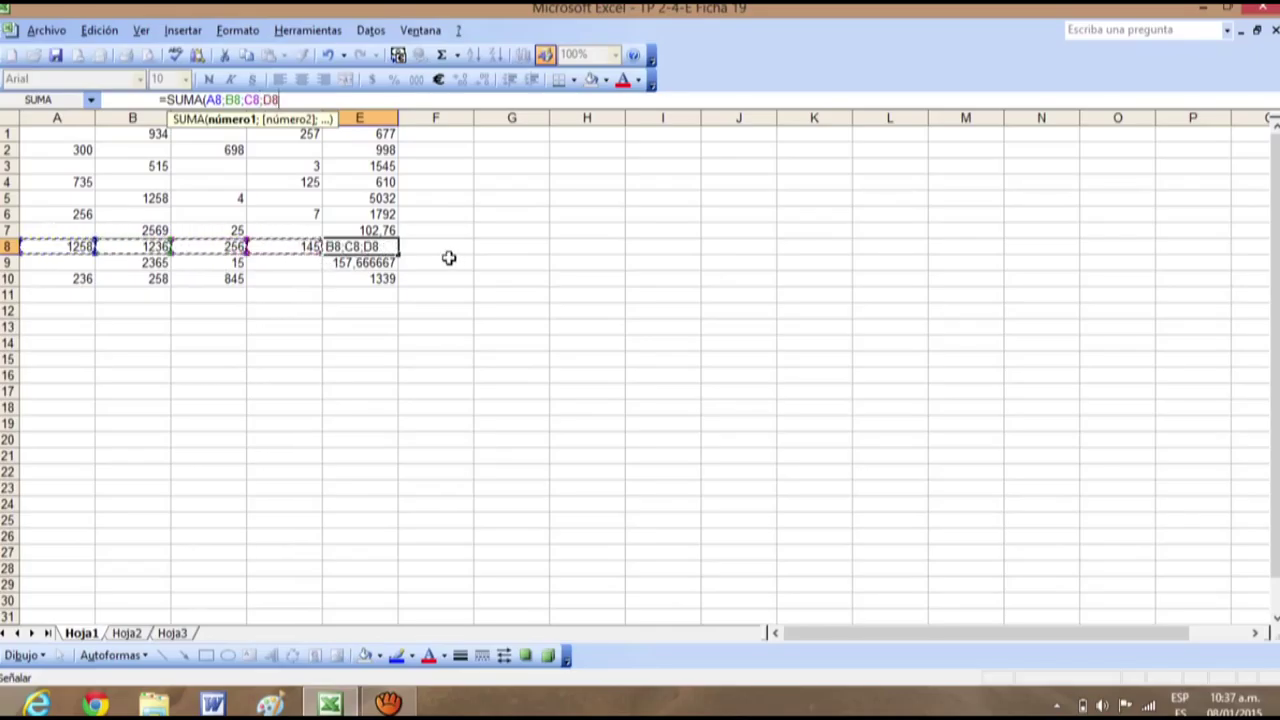
{"action": "key", "text": "Return"}
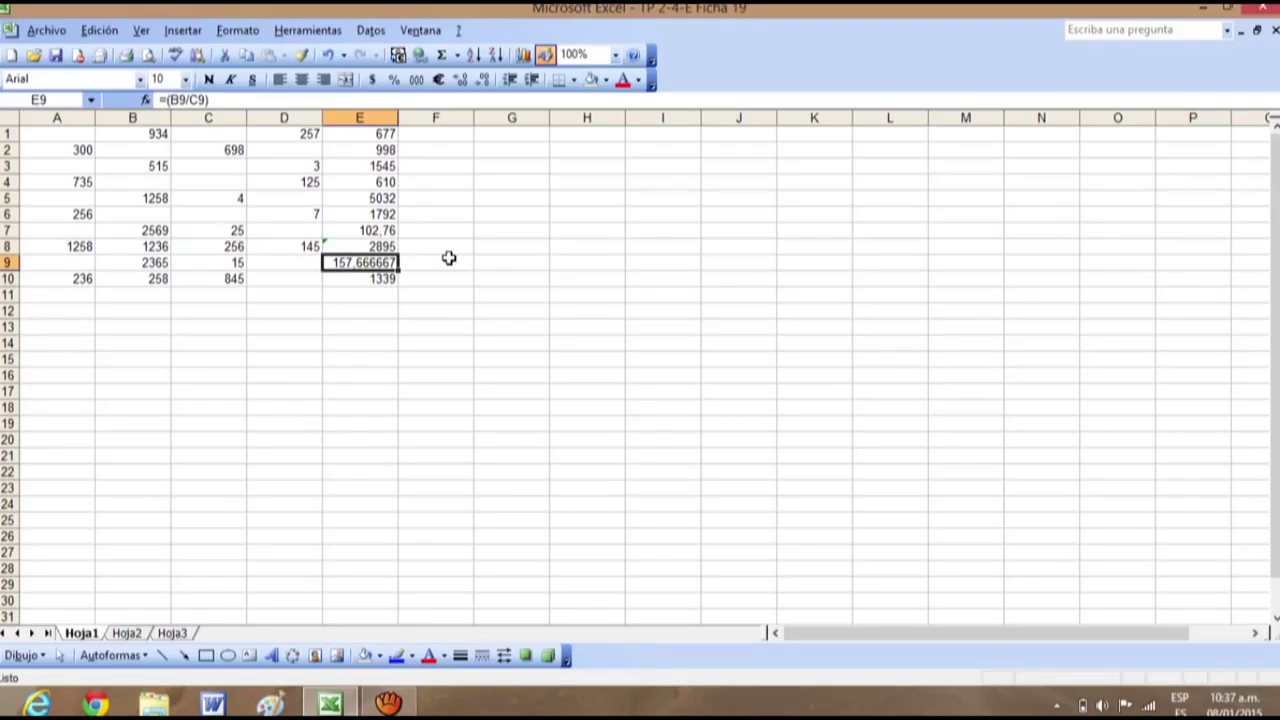
Step: Erase the whole SUMA formula from cell E8, leaving the cell open for editing
{"action": "left_click", "coordinate": [378, 247]}
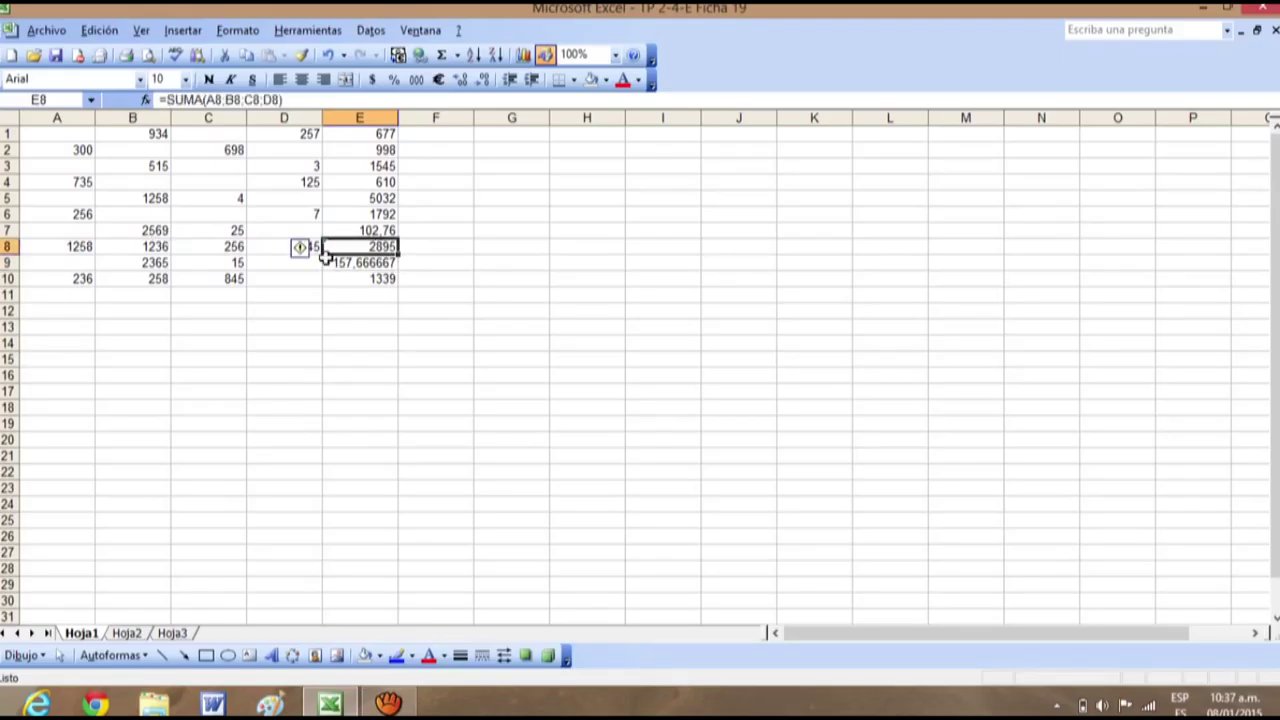
{"action": "left_click", "coordinate": [295, 99]}
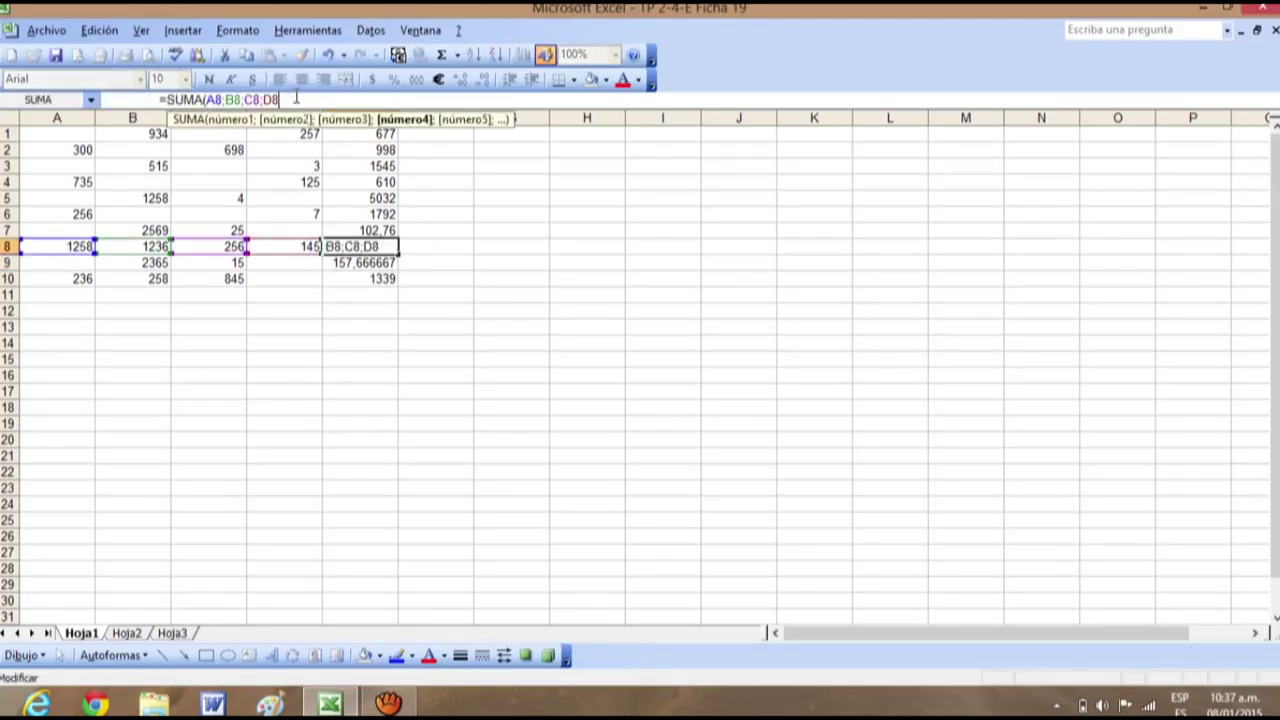
{"action": "key", "text": "BackSpace"}
{"action": "key", "text": "BackSpace"}
{"action": "key", "text": "BackSpace"}
{"action": "key", "text": "BackSpace"}
{"action": "key", "text": "BackSpace"}
{"action": "key", "text": "BackSpace"}
{"action": "key", "text": "BackSpace"}
{"action": "key", "text": "BackSpace"}
{"action": "key", "text": "BackSpace"}
{"action": "key", "text": "BackSpace"}
{"action": "key", "text": "BackSpace"}
{"action": "key", "text": "BackSpace"}
{"action": "key", "text": "BackSpace"}
{"action": "key", "text": "BackSpace"}
{"action": "key", "text": "BackSpace"}
{"action": "key", "text": "BackSpace"}
{"action": "key", "text": "BackSpace"}
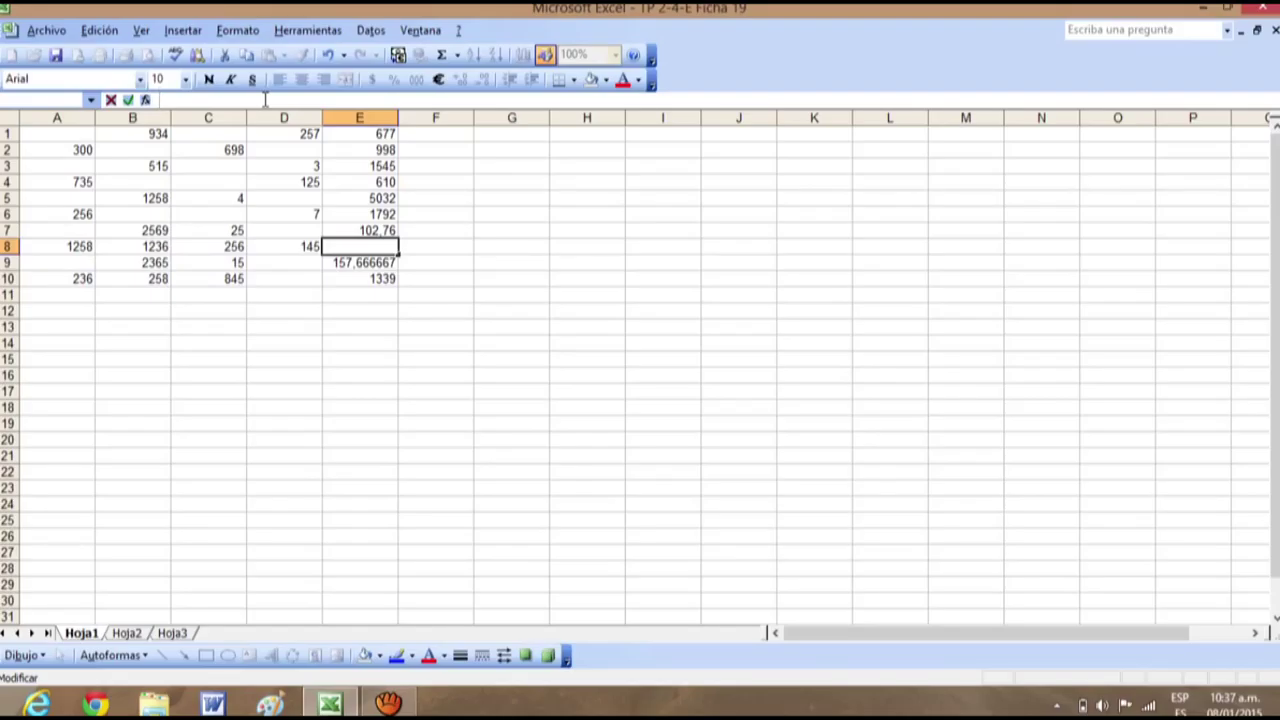
Step: Try the range formula =(A8:E8) without a function name in E8, and dismiss the circular reference alert and its toolbar
{"action": "type", "text": "=("}
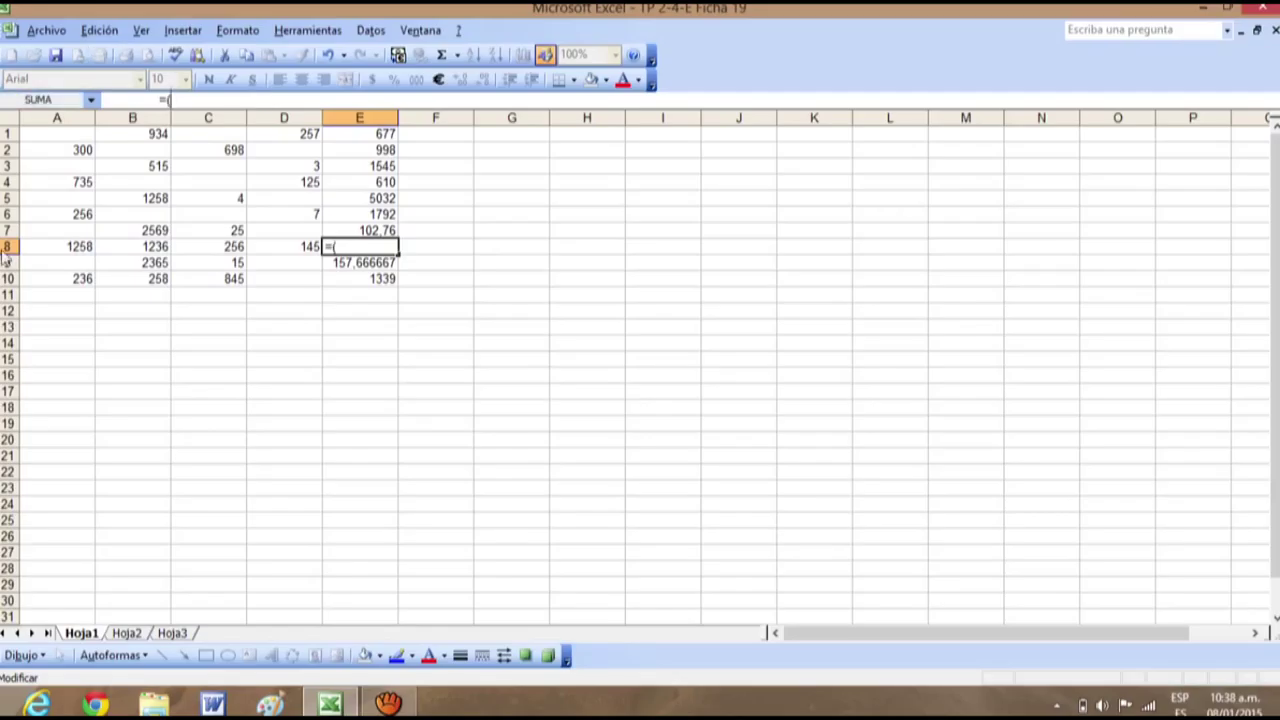
{"action": "left_click_drag", "start_coordinate": [83, 246], "coordinate": [346, 249]}
{"action": "key", "text": "Return"}
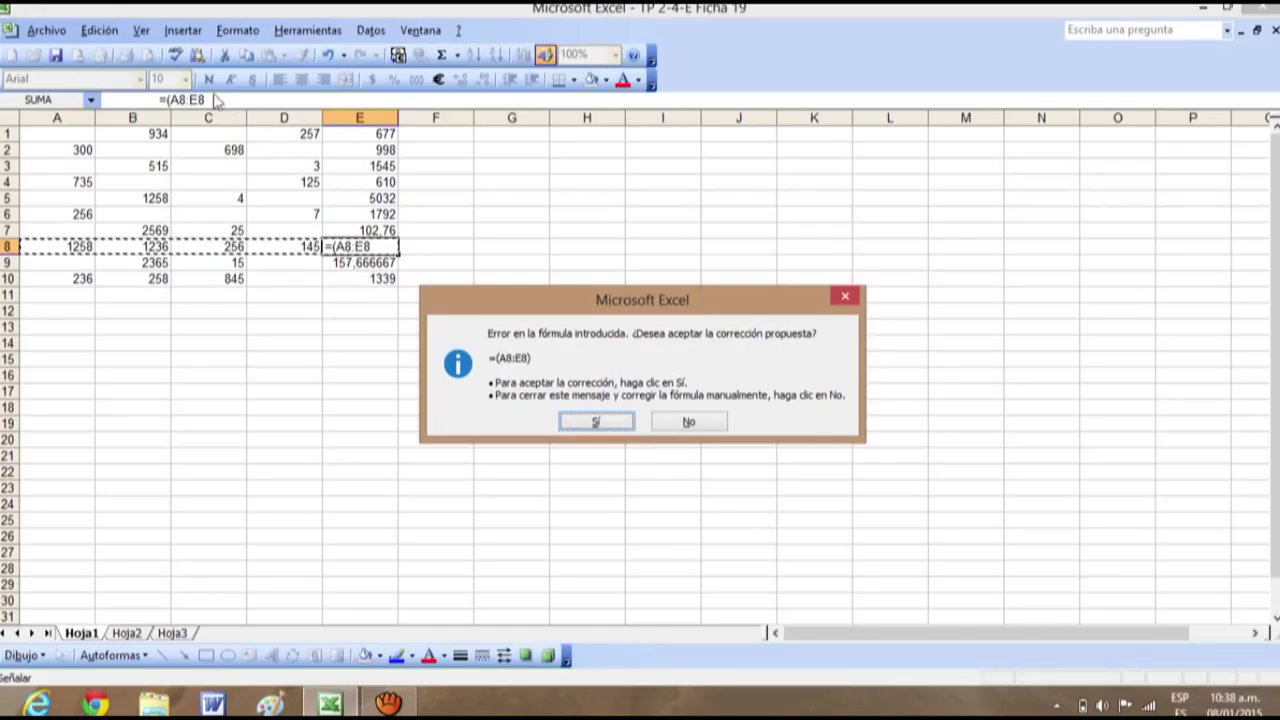
{"action": "left_click", "coordinate": [845, 297]}
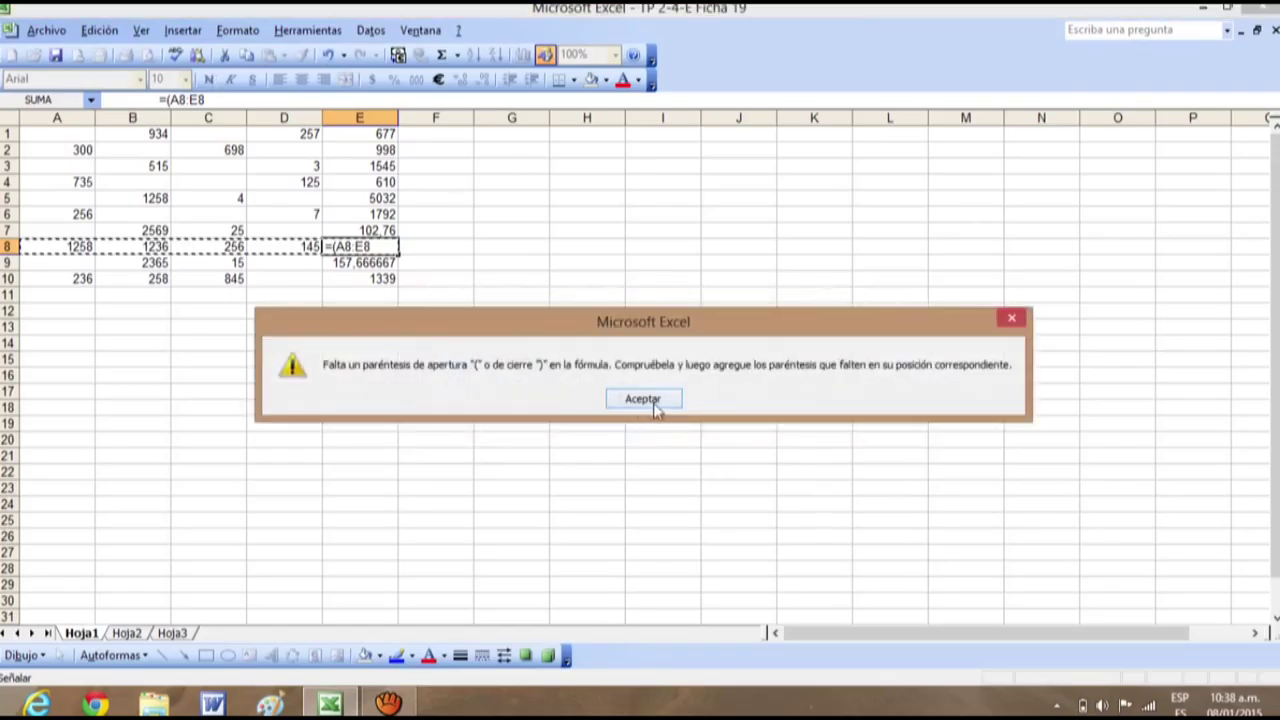
{"action": "left_click", "coordinate": [643, 399]}
{"action": "left_click", "coordinate": [215, 100]}
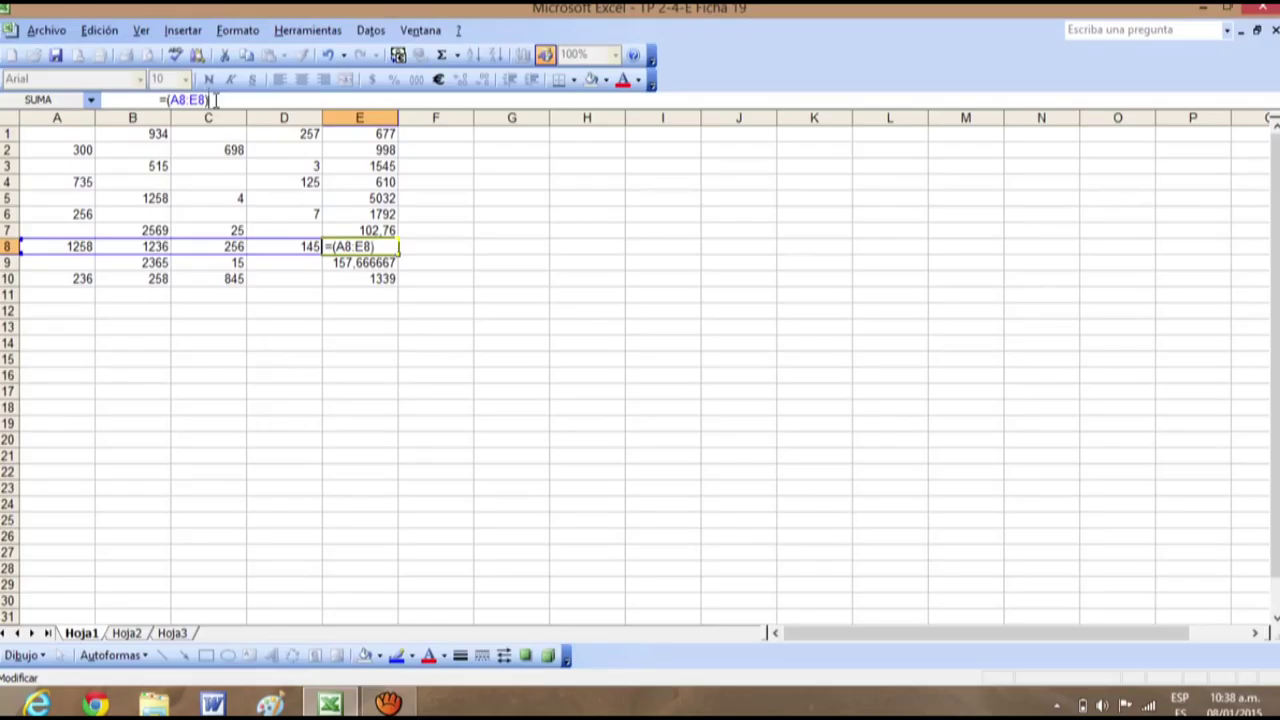
{"action": "type", "text": ")"}
{"action": "key", "text": "Return"}
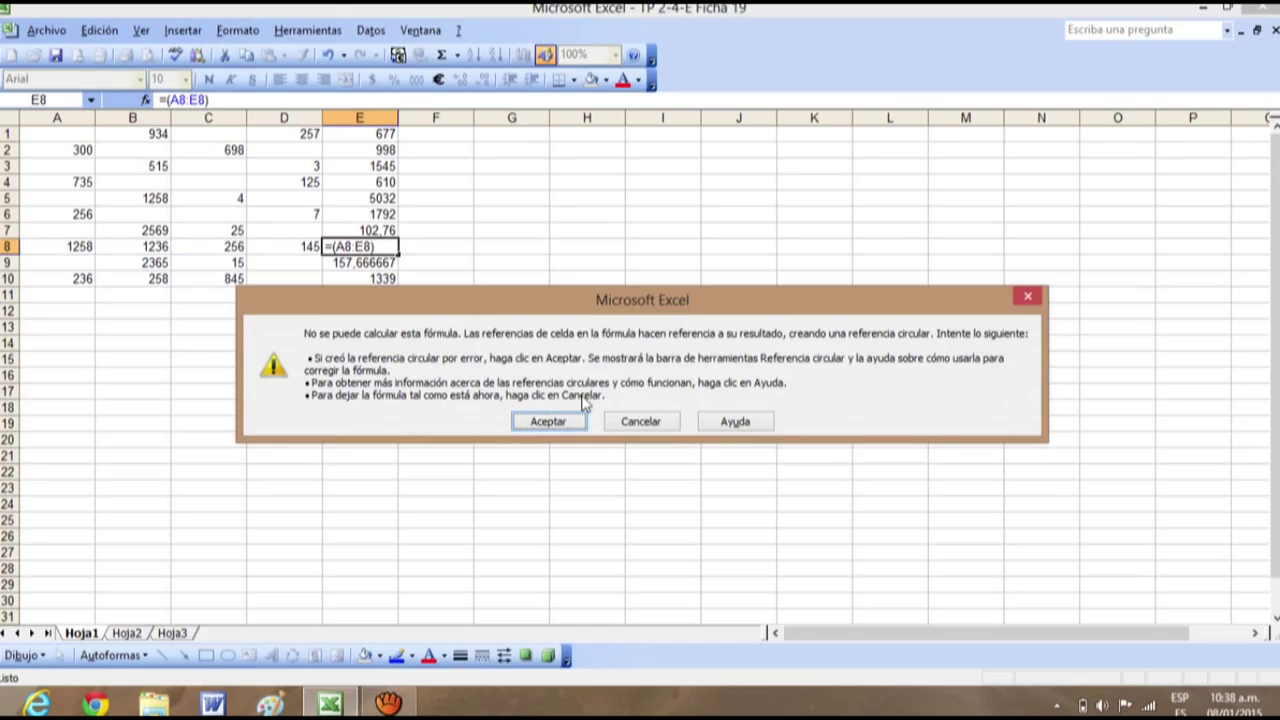
{"action": "left_click", "coordinate": [557, 422]}
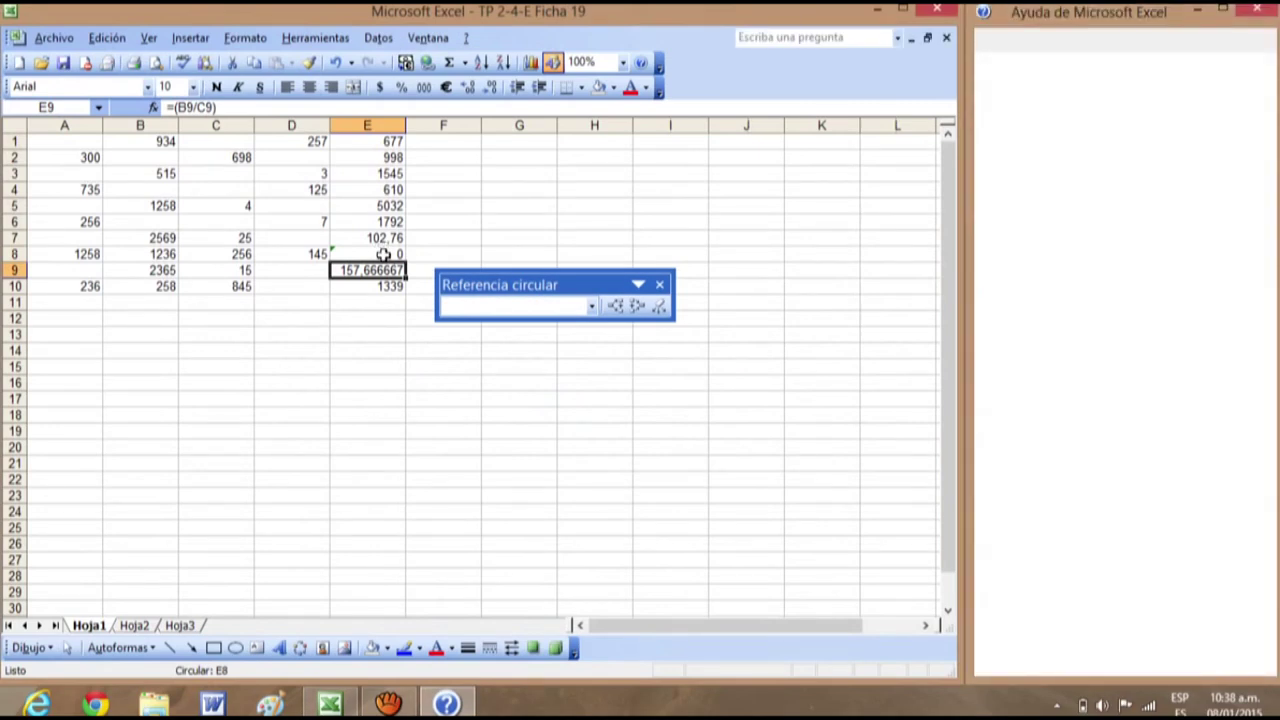
{"action": "left_click", "coordinate": [660, 286]}
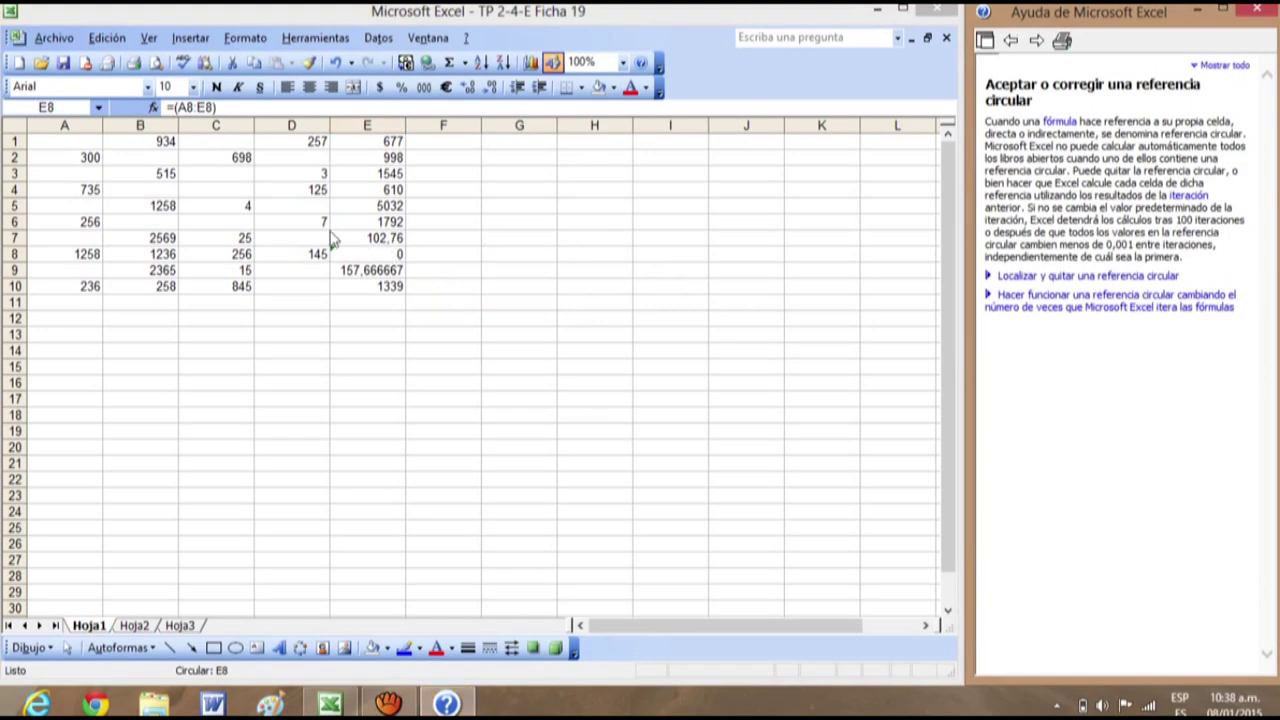
Step: Replace the circular formula in E8 with =(A8+B8+C8+D8), and close the circular reference help window
{"action": "left_click", "coordinate": [224, 108]}
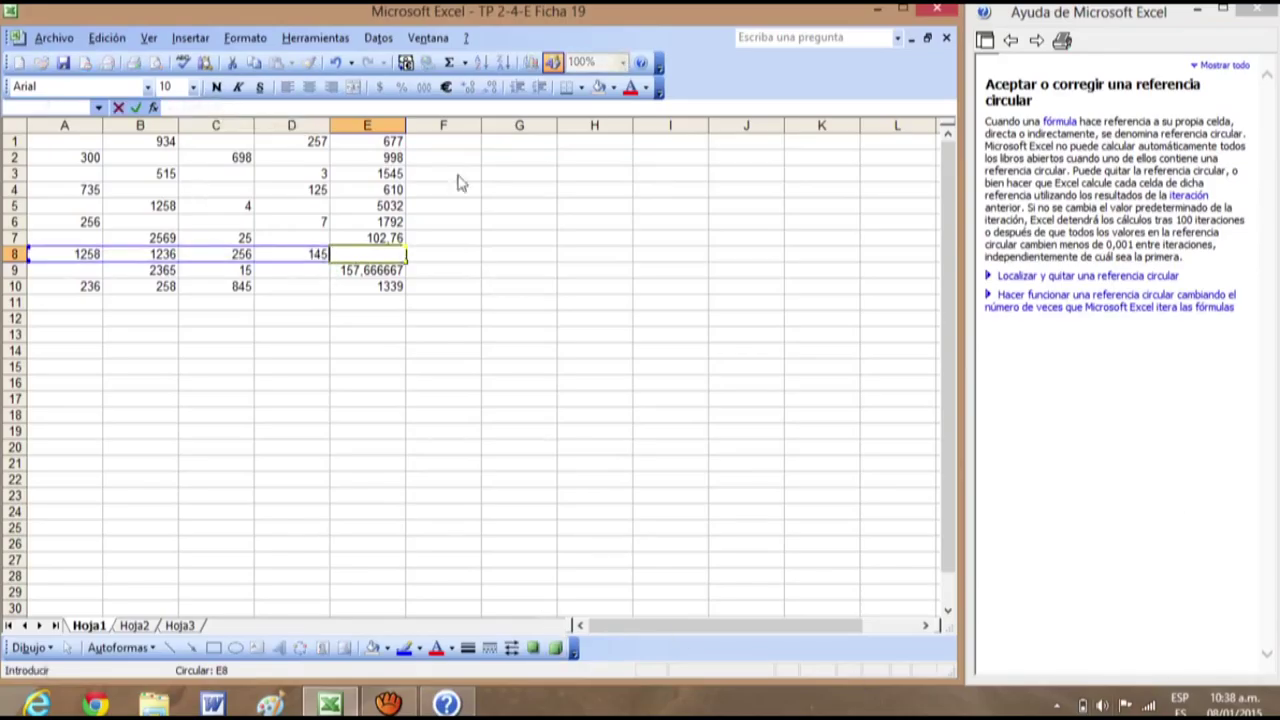
{"action": "left_click", "coordinate": [368, 252]}
{"action": "type", "text": "=("}
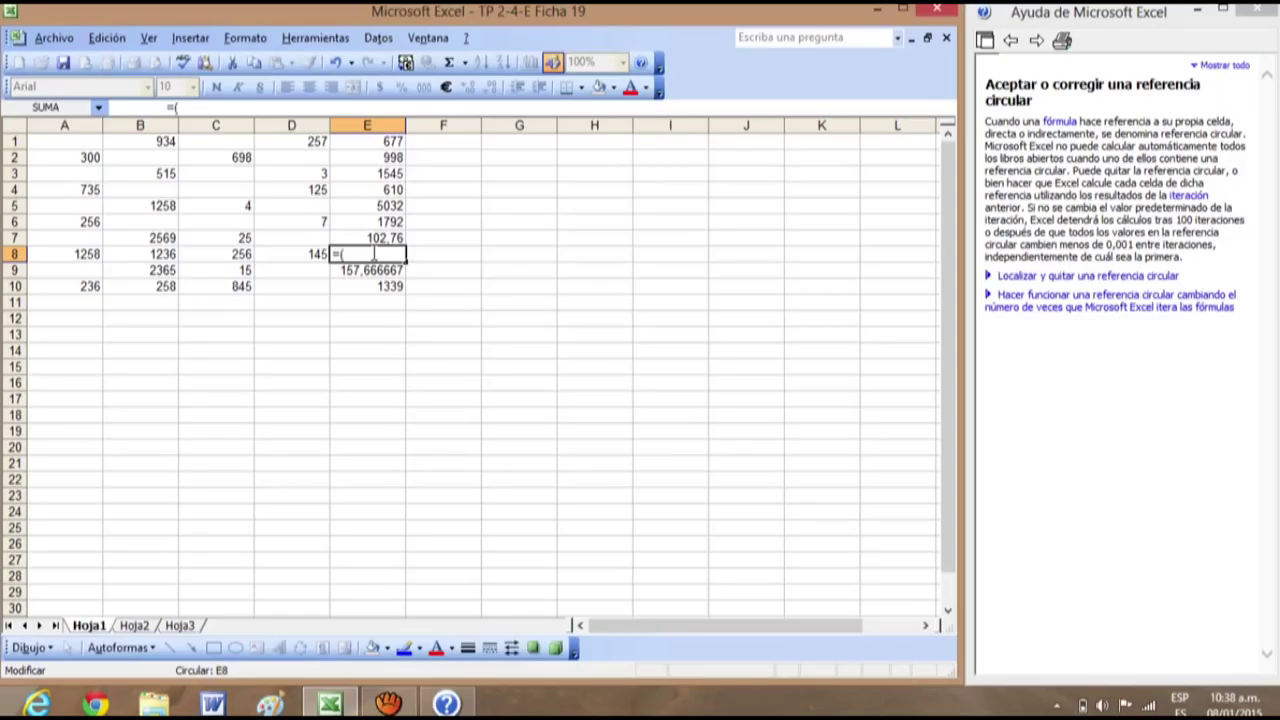
{"action": "left_click", "coordinate": [58, 258]}
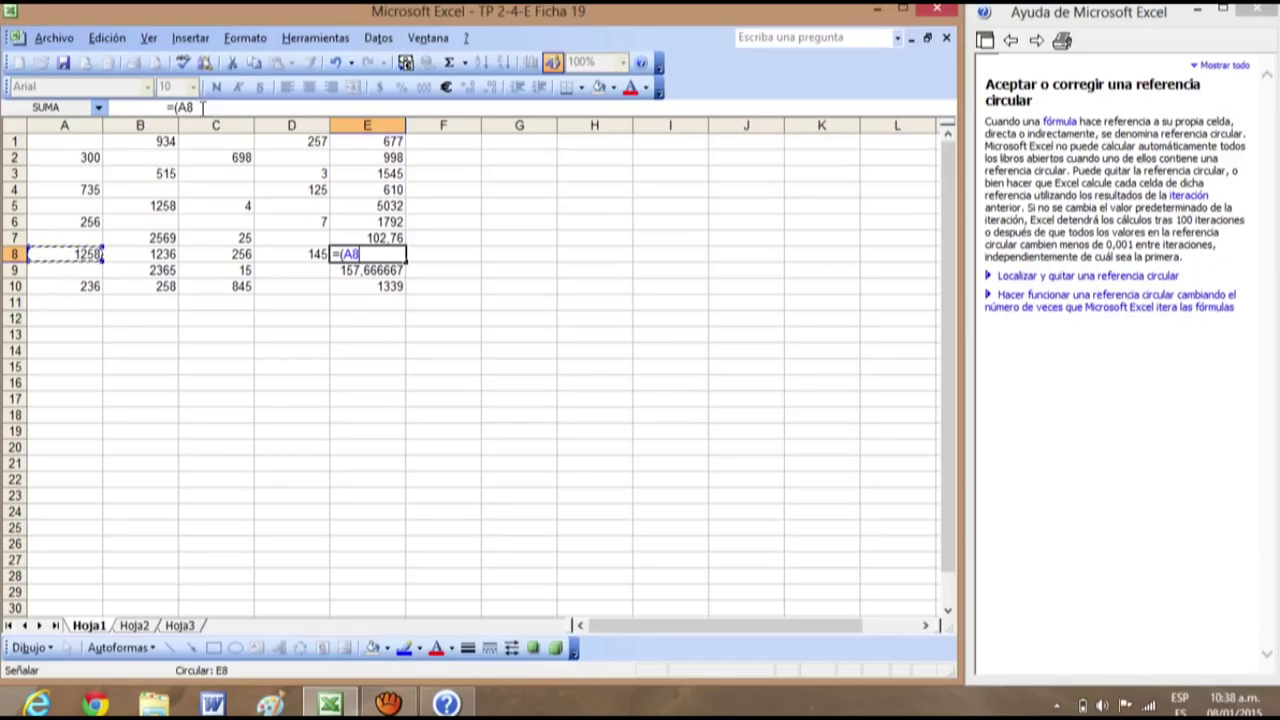
{"action": "type", "text": "+"}
{"action": "left_click", "coordinate": [172, 254]}
{"action": "type", "text": "+"}
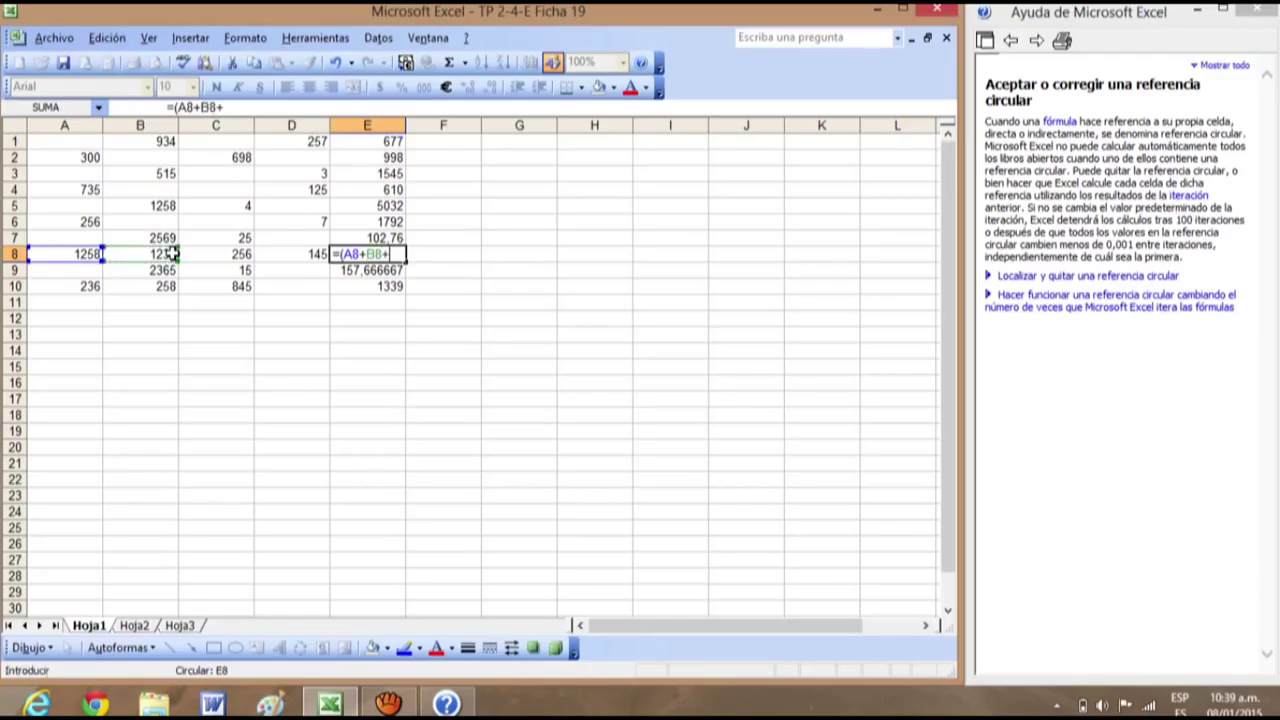
{"action": "left_click", "coordinate": [222, 254]}
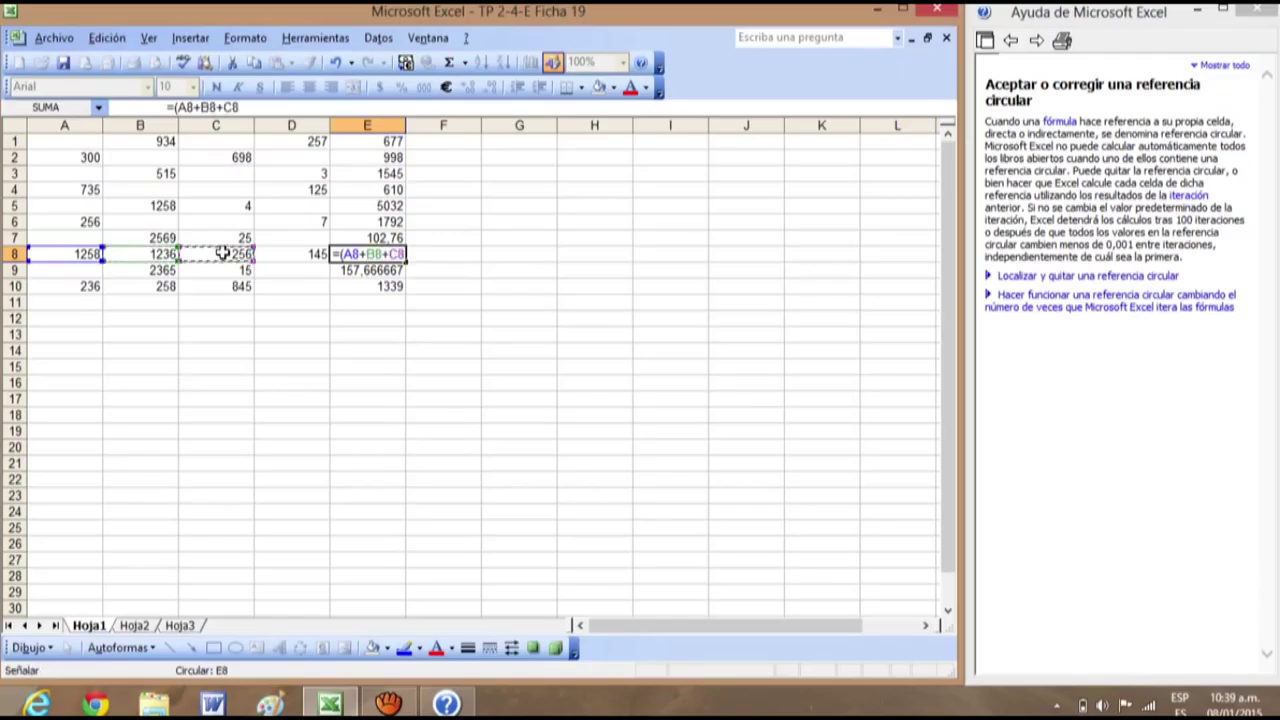
{"action": "type", "text": "+"}
{"action": "left_click", "coordinate": [305, 254]}
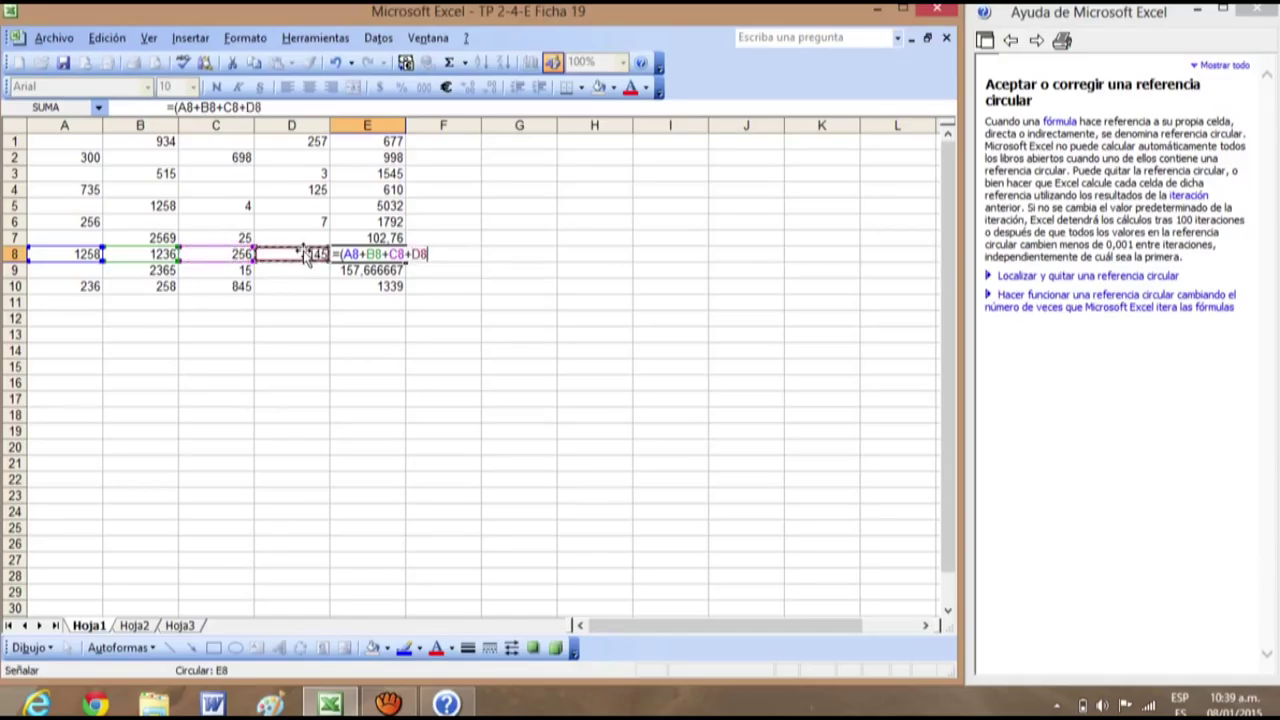
{"action": "type", "text": ")"}
{"action": "key", "text": "Return"}
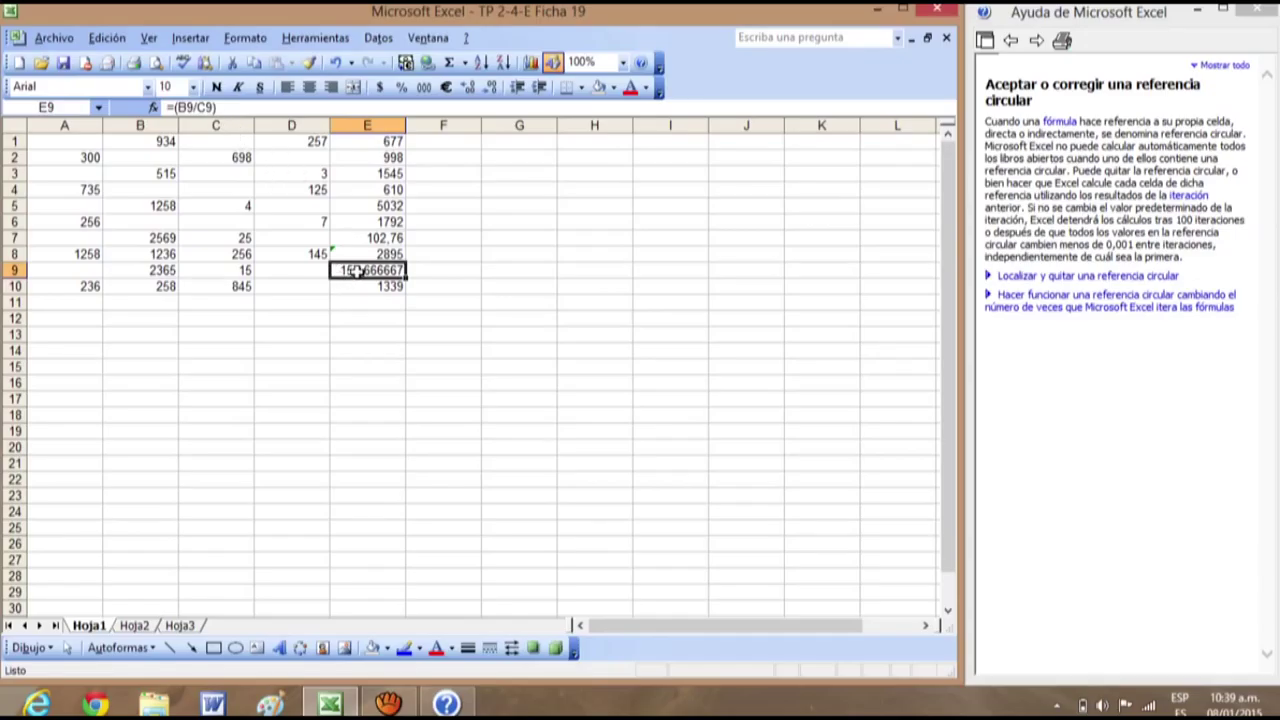
{"action": "left_click", "coordinate": [396, 288]}
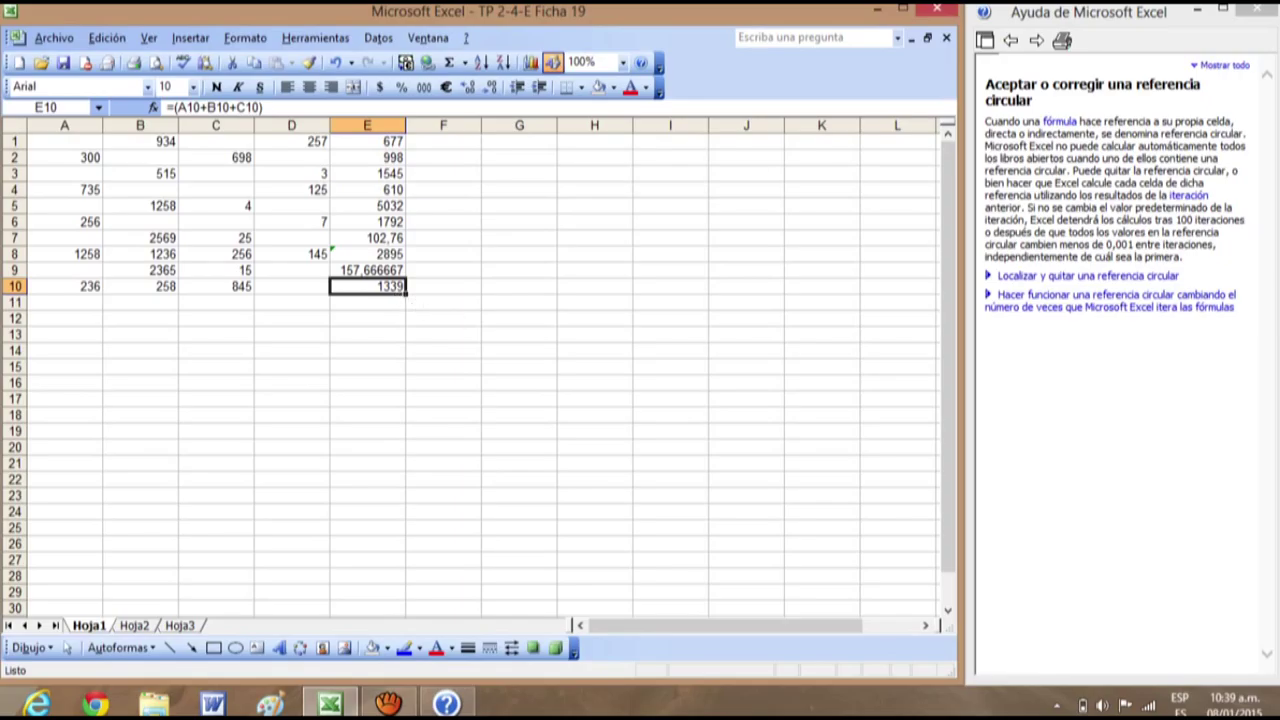
{"action": "left_click", "coordinate": [1252, 9]}
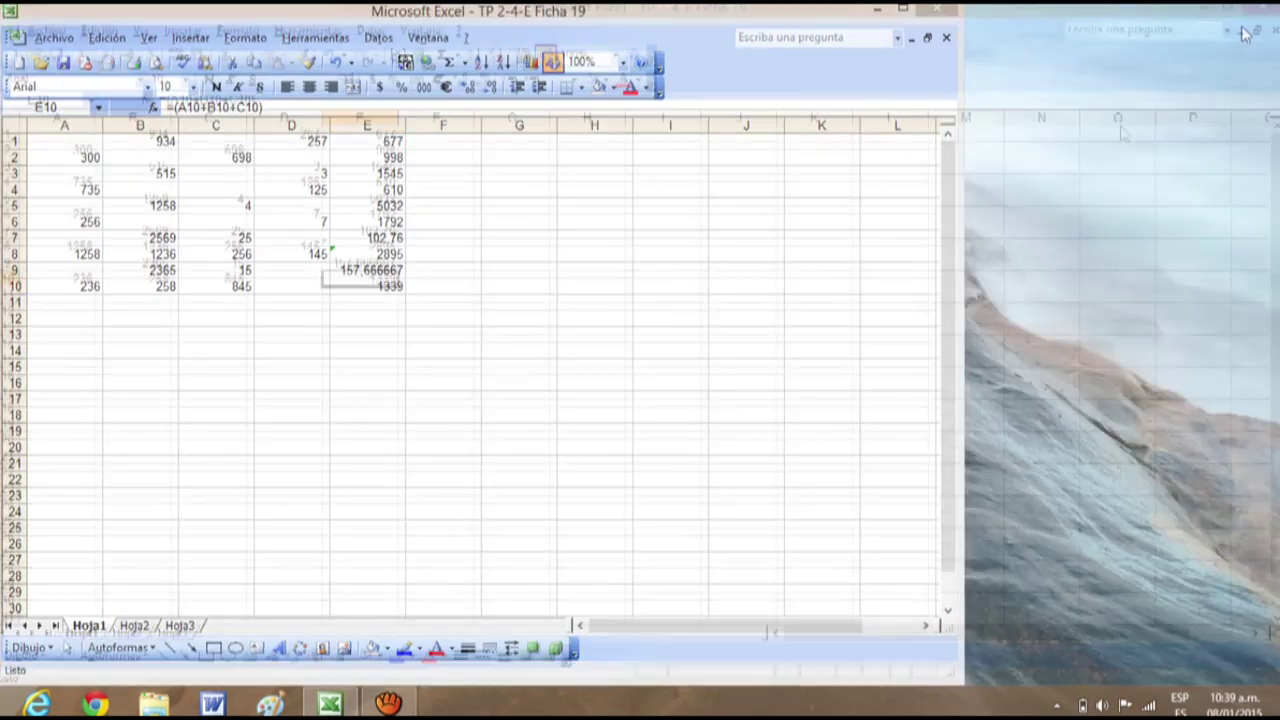
Step: Give the range A1:E10 a thick dark red outline border in the cell format settings
{"action": "left_click_drag", "start_coordinate": [31, 137], "coordinate": [362, 275]}
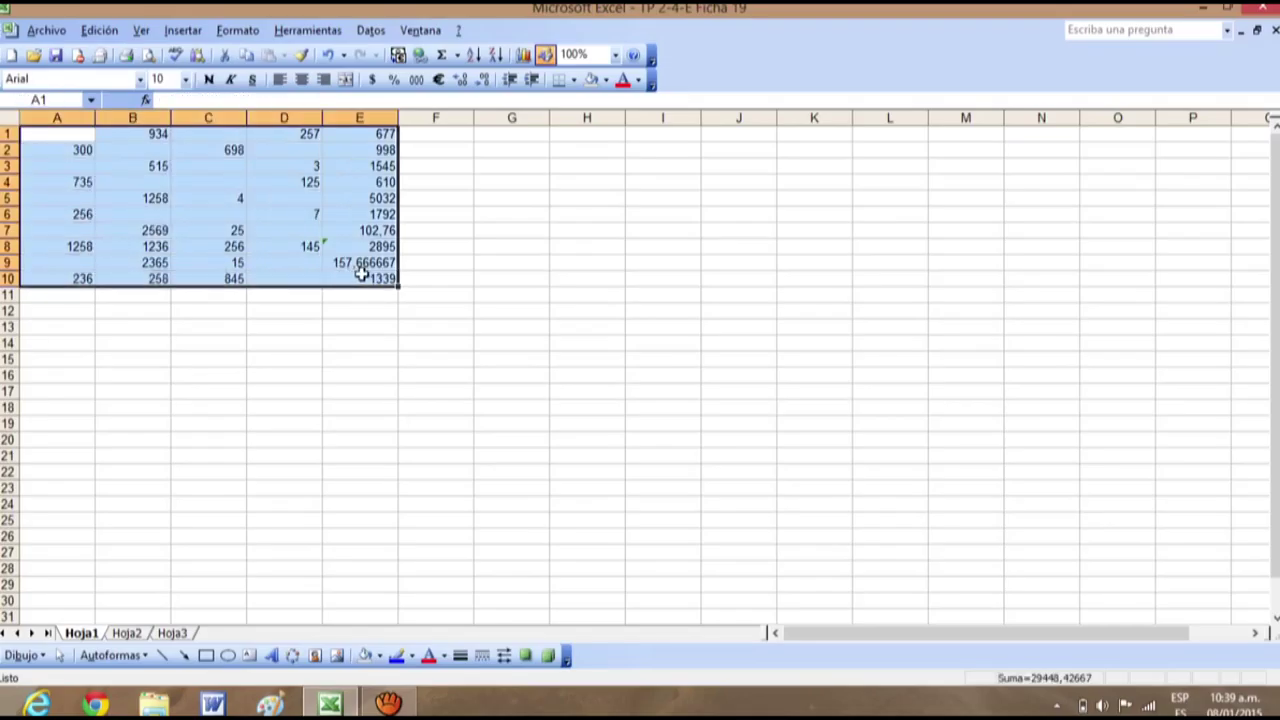
{"action": "right_click", "coordinate": [359, 266]}
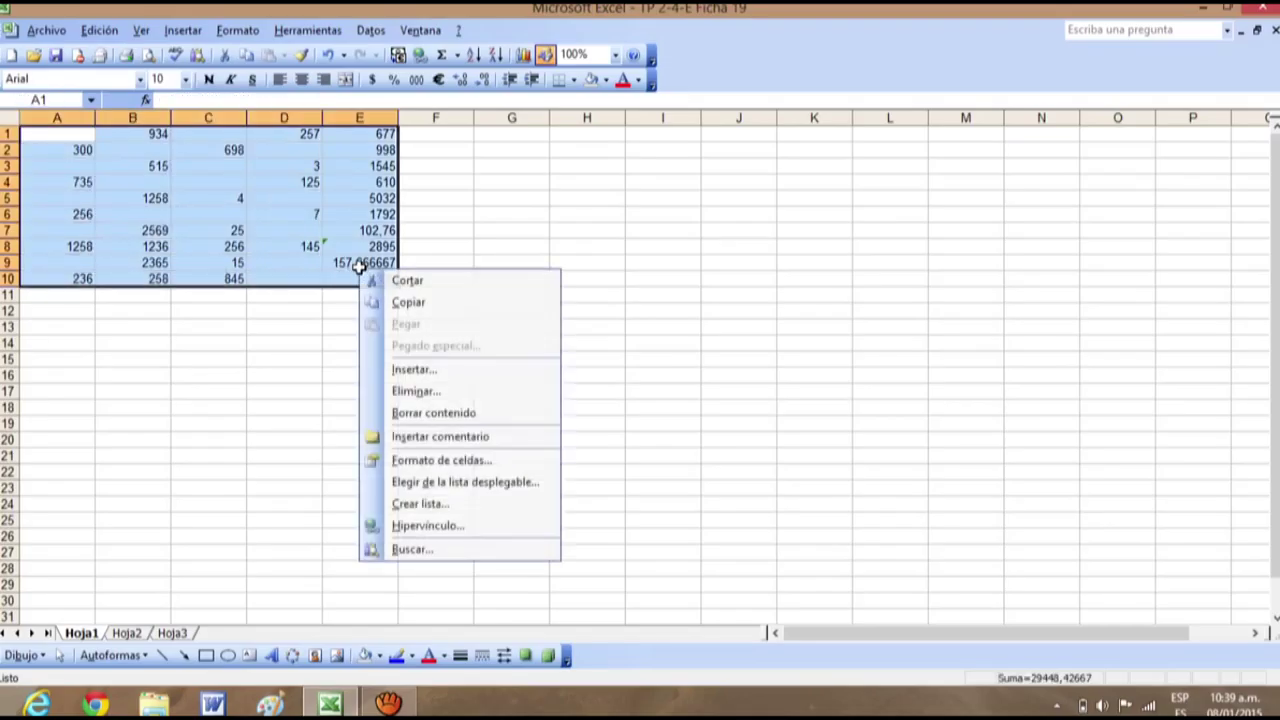
{"action": "left_click", "coordinate": [432, 462]}
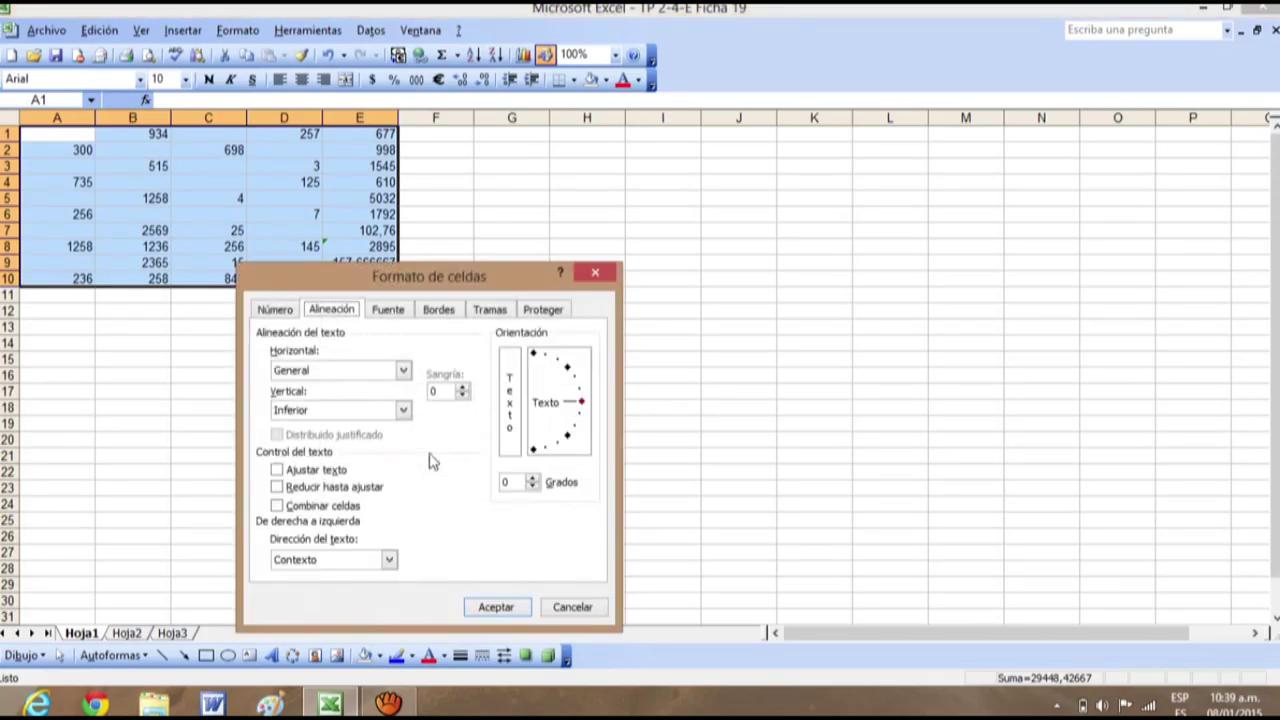
{"action": "left_click", "coordinate": [450, 312]}
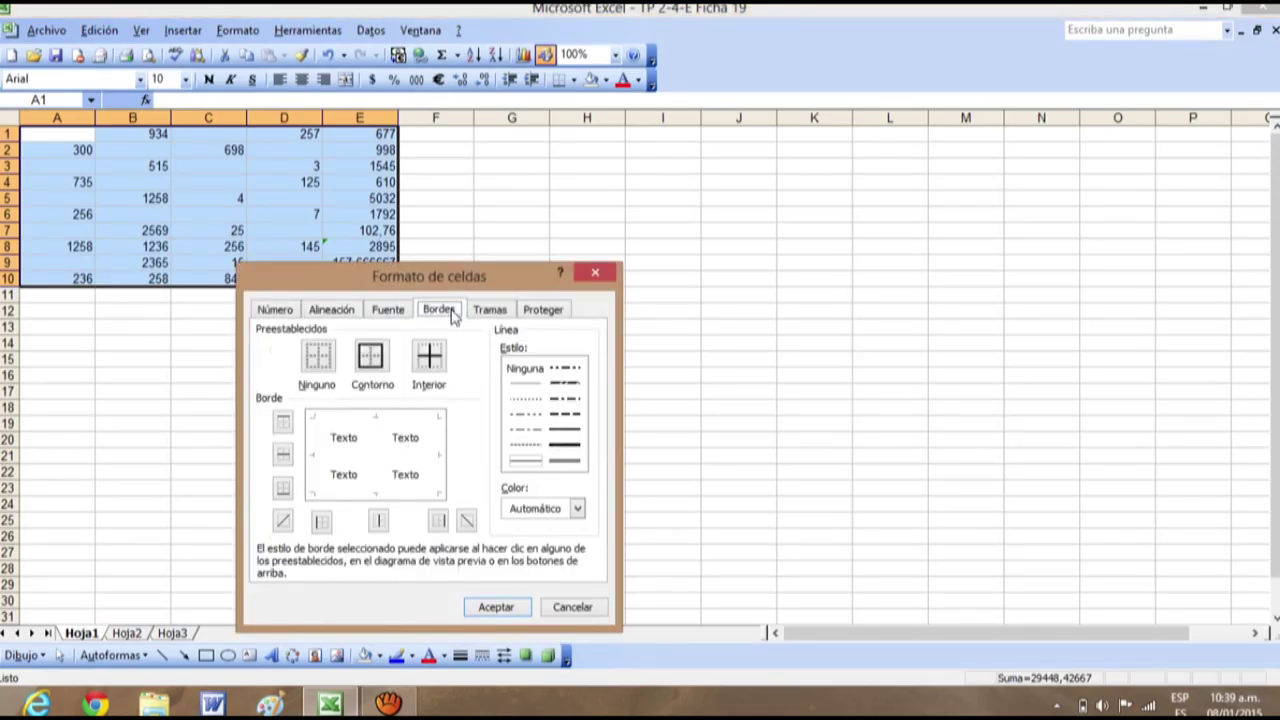
{"action": "left_click", "coordinate": [370, 360]}
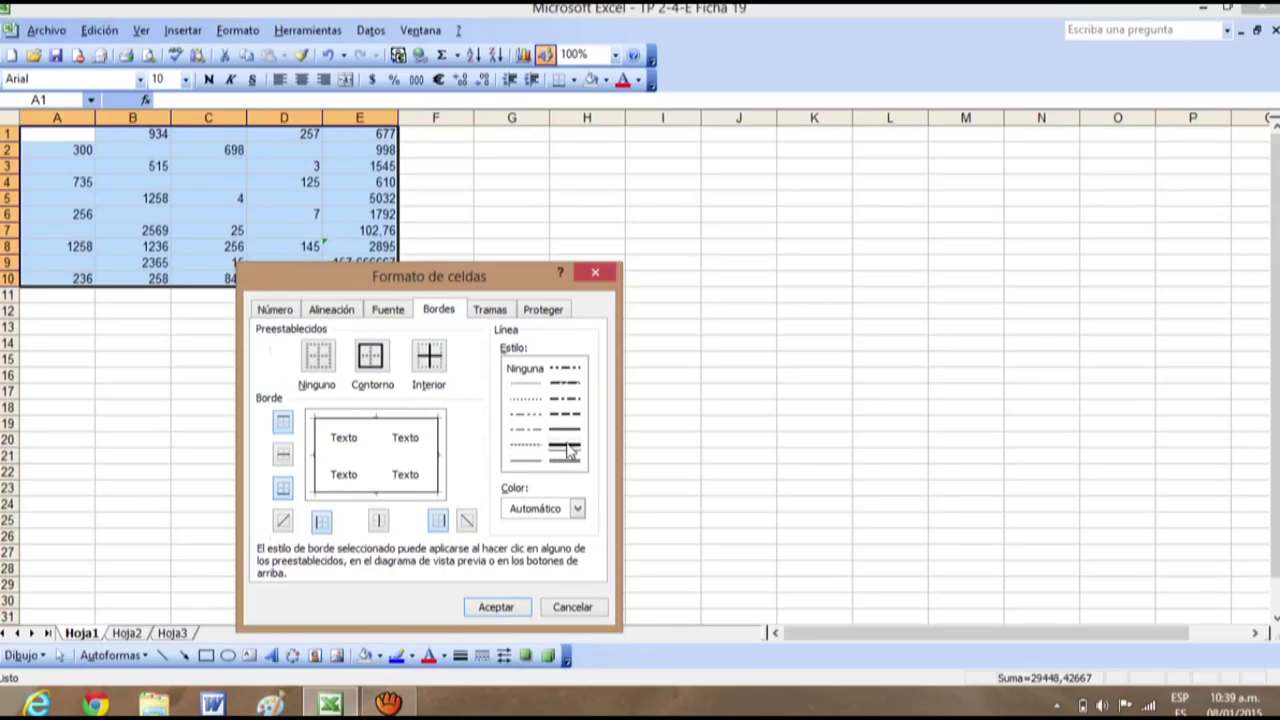
{"action": "left_click", "coordinate": [577, 508]}
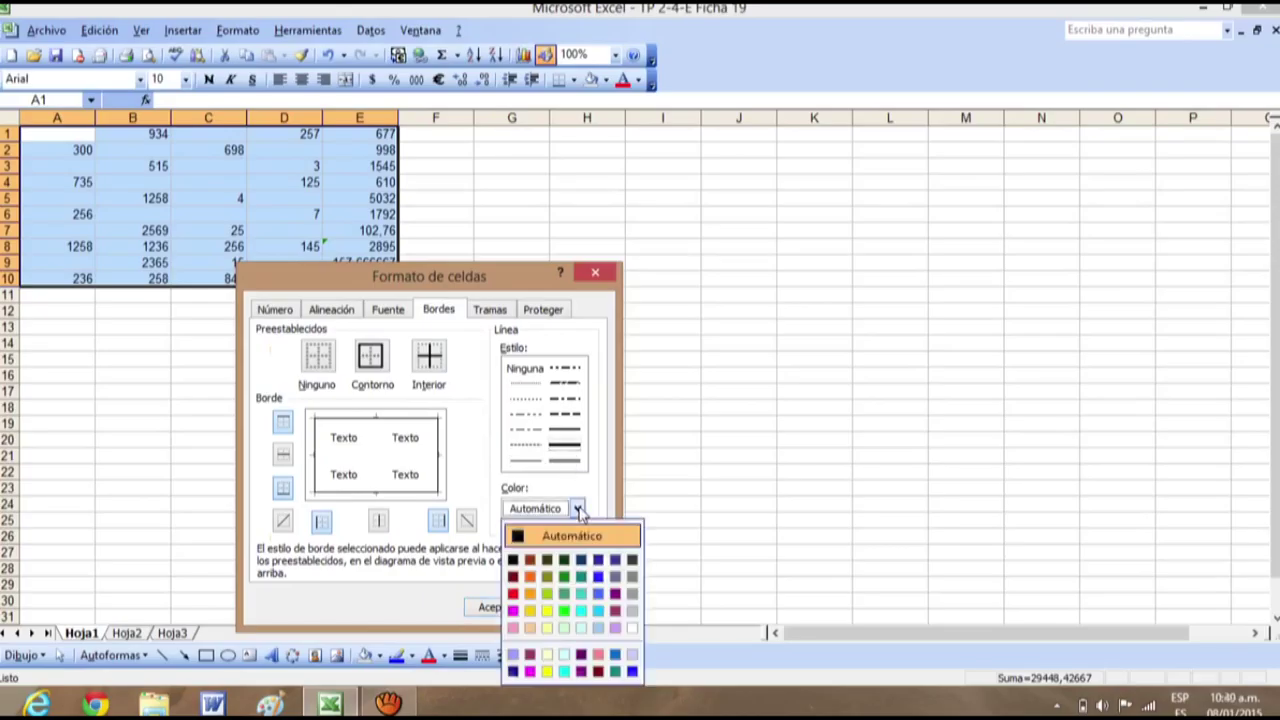
{"action": "left_click", "coordinate": [513, 577]}
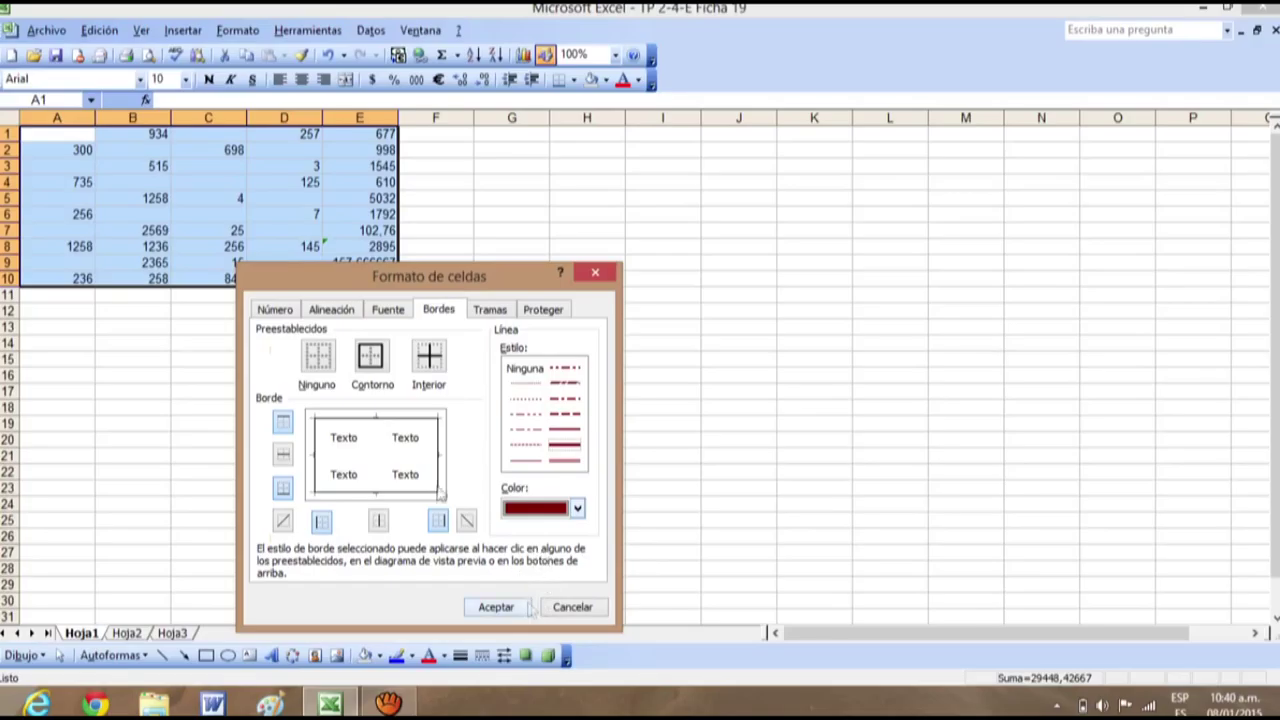
{"action": "left_click", "coordinate": [380, 418]}
{"action": "left_click", "coordinate": [371, 355]}
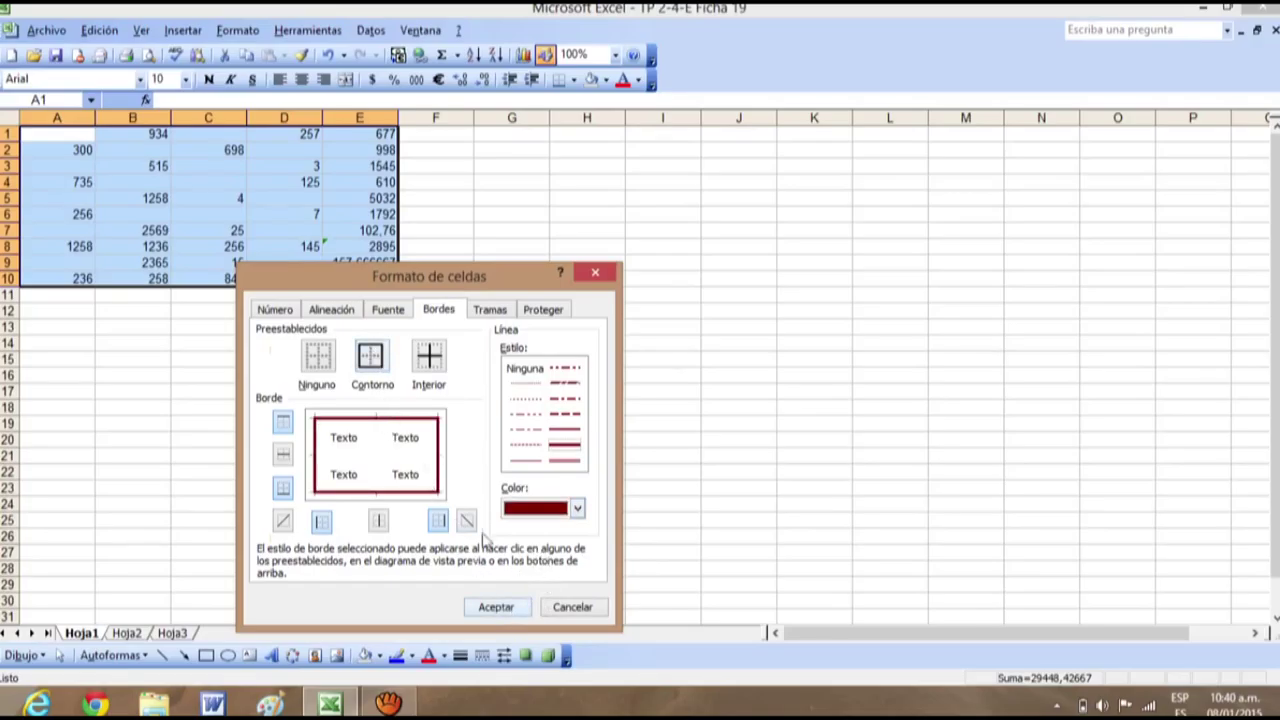
Step: Set the interior horizontal and vertical borders of A1:E10 to a thin dark blue line, and apply the border format
{"action": "left_click", "coordinate": [430, 358]}
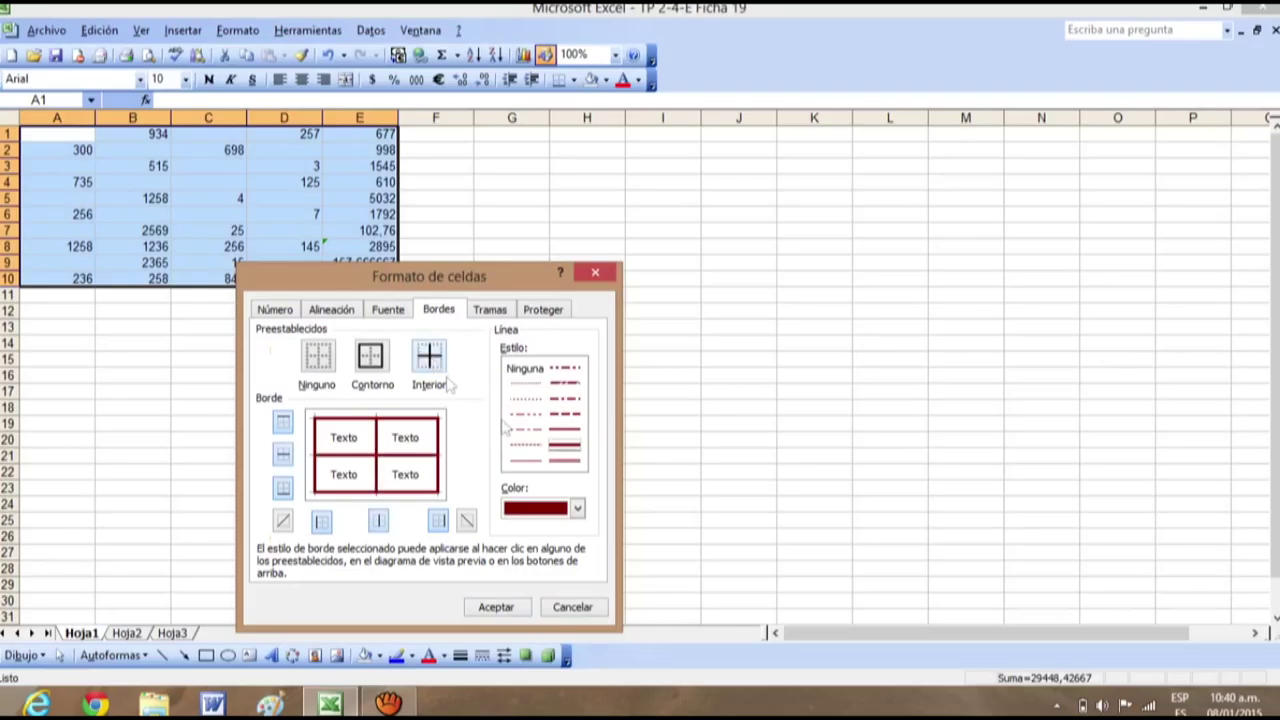
{"action": "left_click", "coordinate": [527, 462]}
{"action": "left_click", "coordinate": [577, 508]}
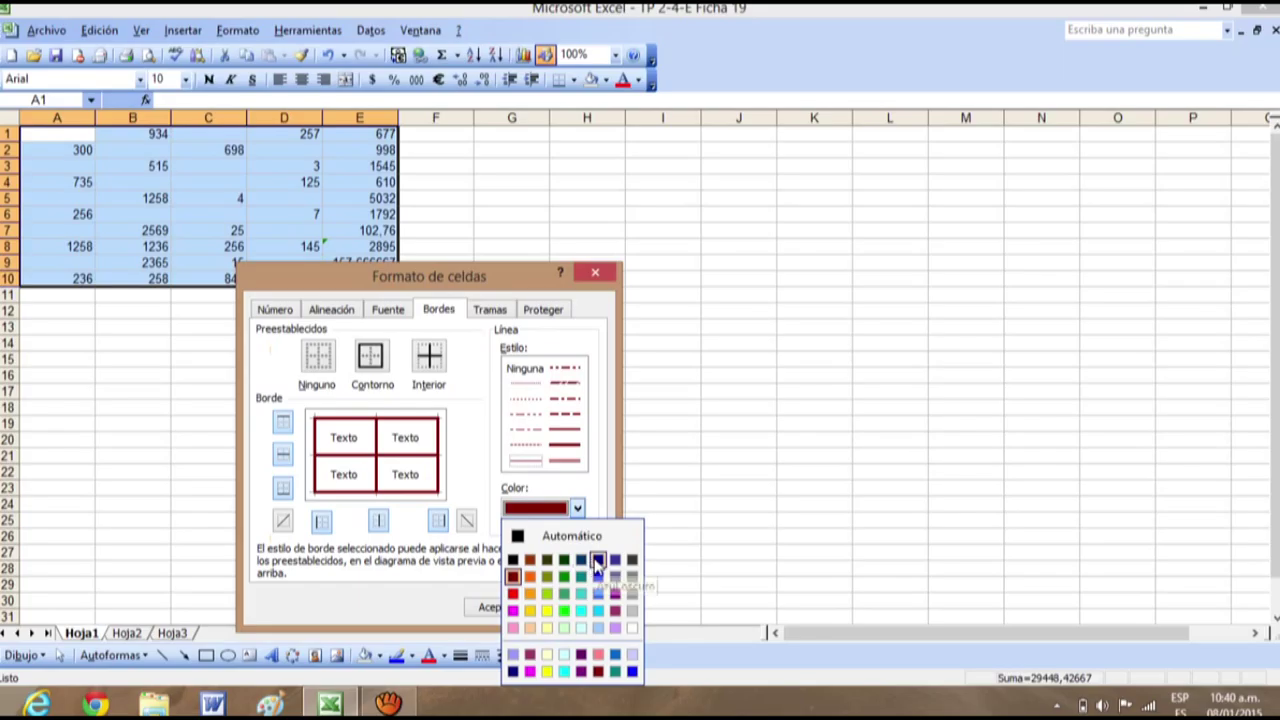
{"action": "left_click", "coordinate": [597, 561]}
{"action": "left_click", "coordinate": [392, 456]}
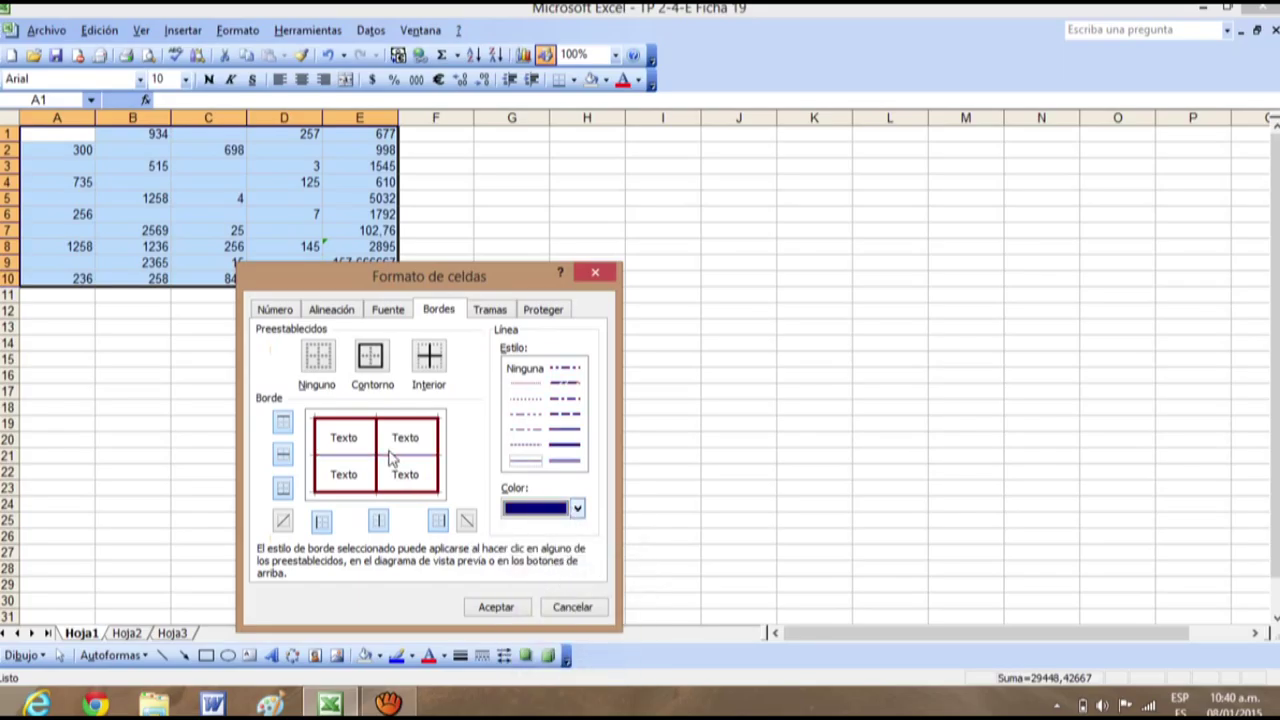
{"action": "left_click", "coordinate": [378, 450]}
{"action": "left_click", "coordinate": [497, 607]}
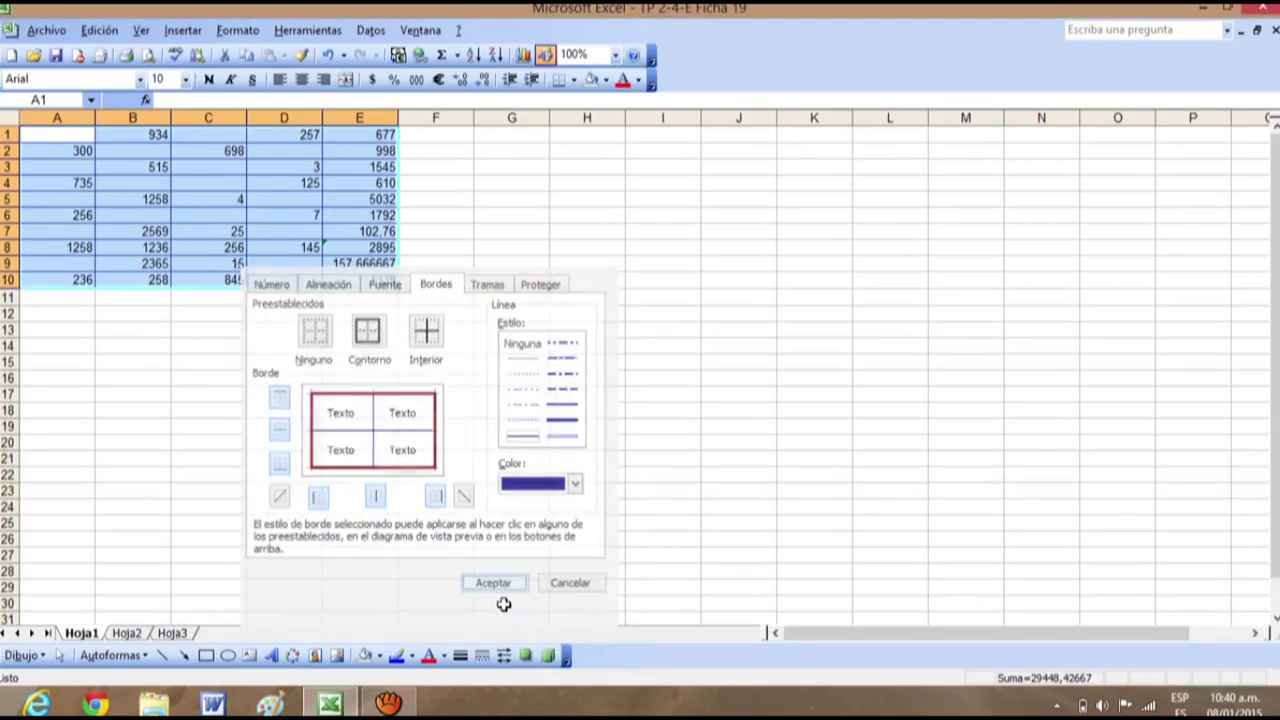
{"action": "left_click", "coordinate": [555, 314]}
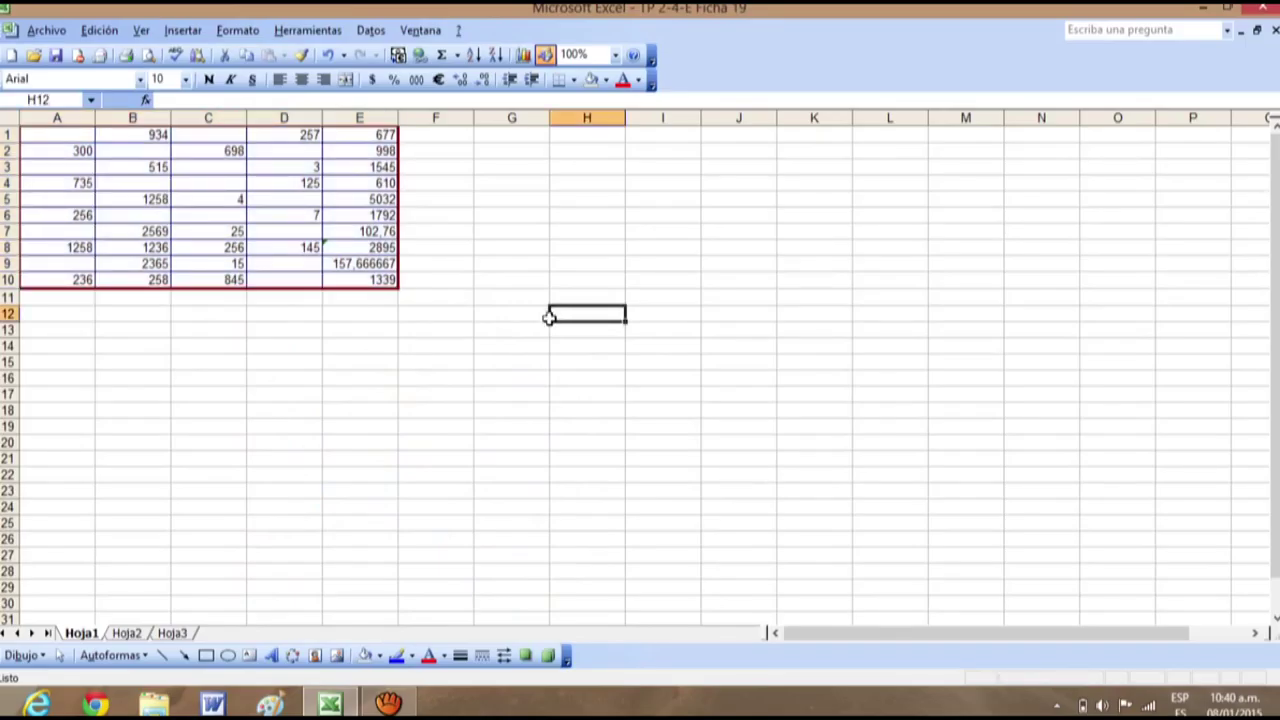
Step: Set the horizontal alignment of the cells in A1:E10 to Centrar
{"action": "left_click_drag", "start_coordinate": [47, 140], "coordinate": [355, 278]}
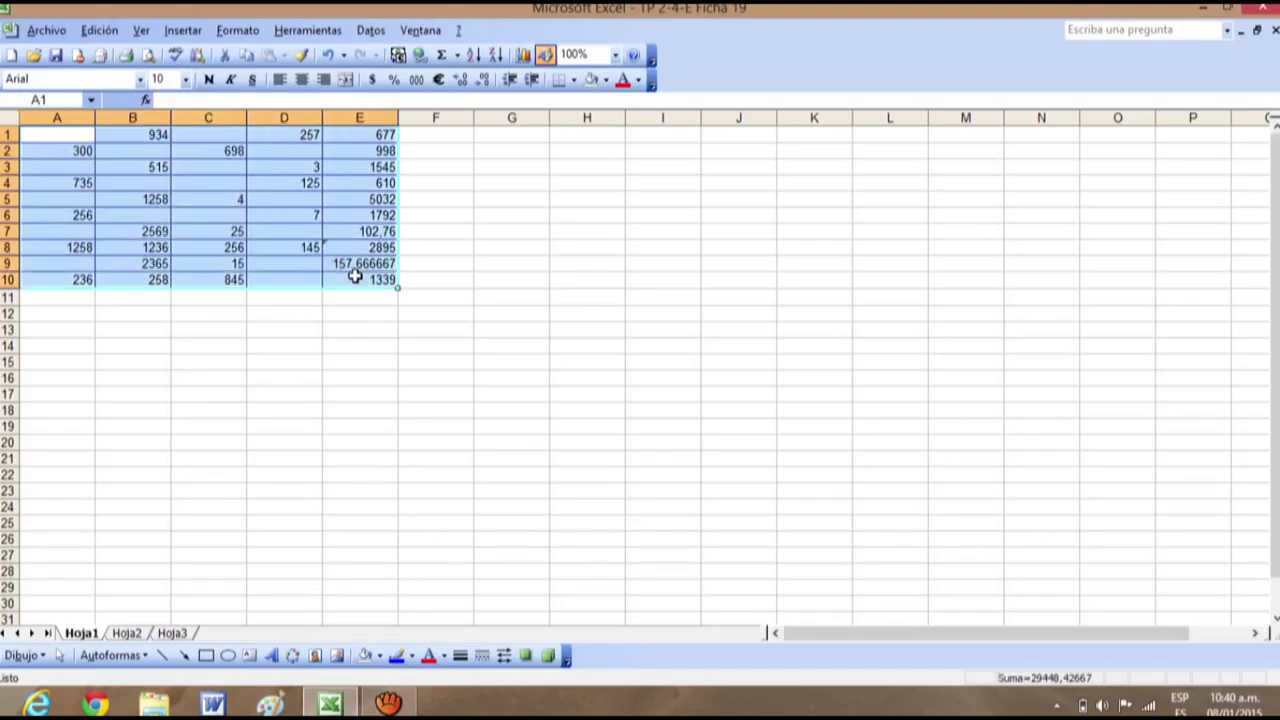
{"action": "right_click", "coordinate": [355, 277]}
{"action": "left_click", "coordinate": [448, 470]}
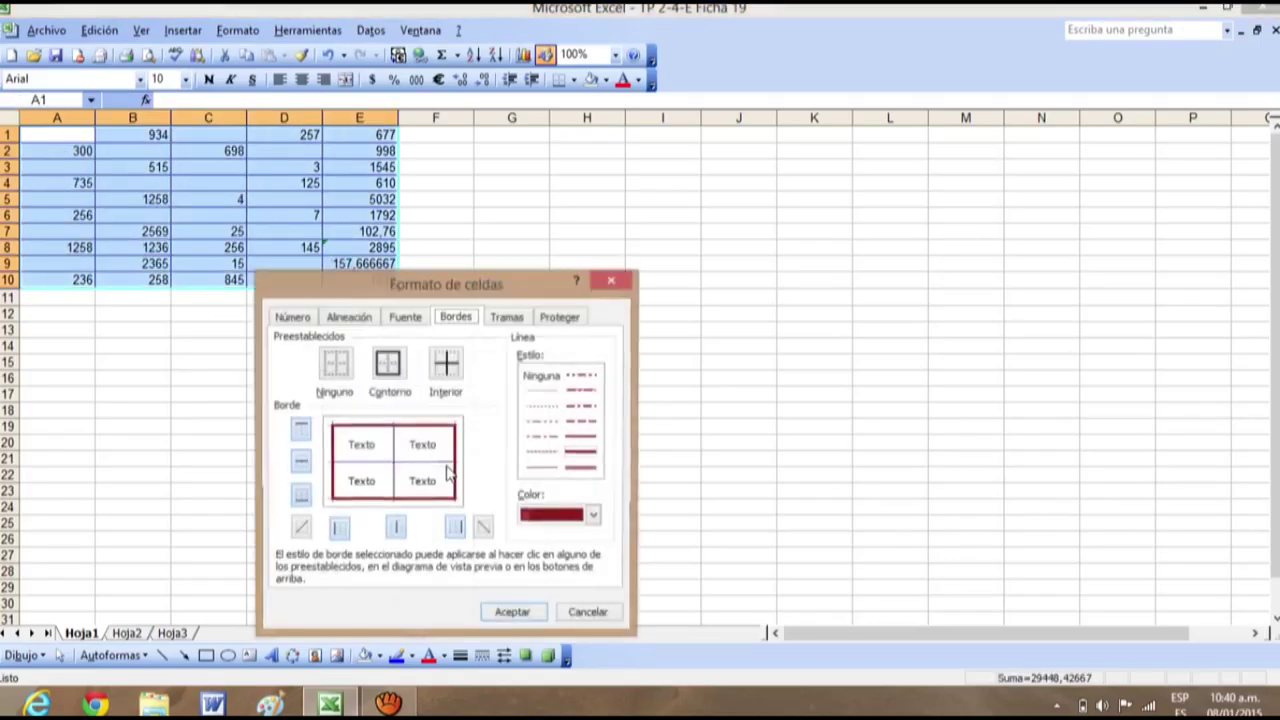
{"action": "left_click", "coordinate": [350, 318]}
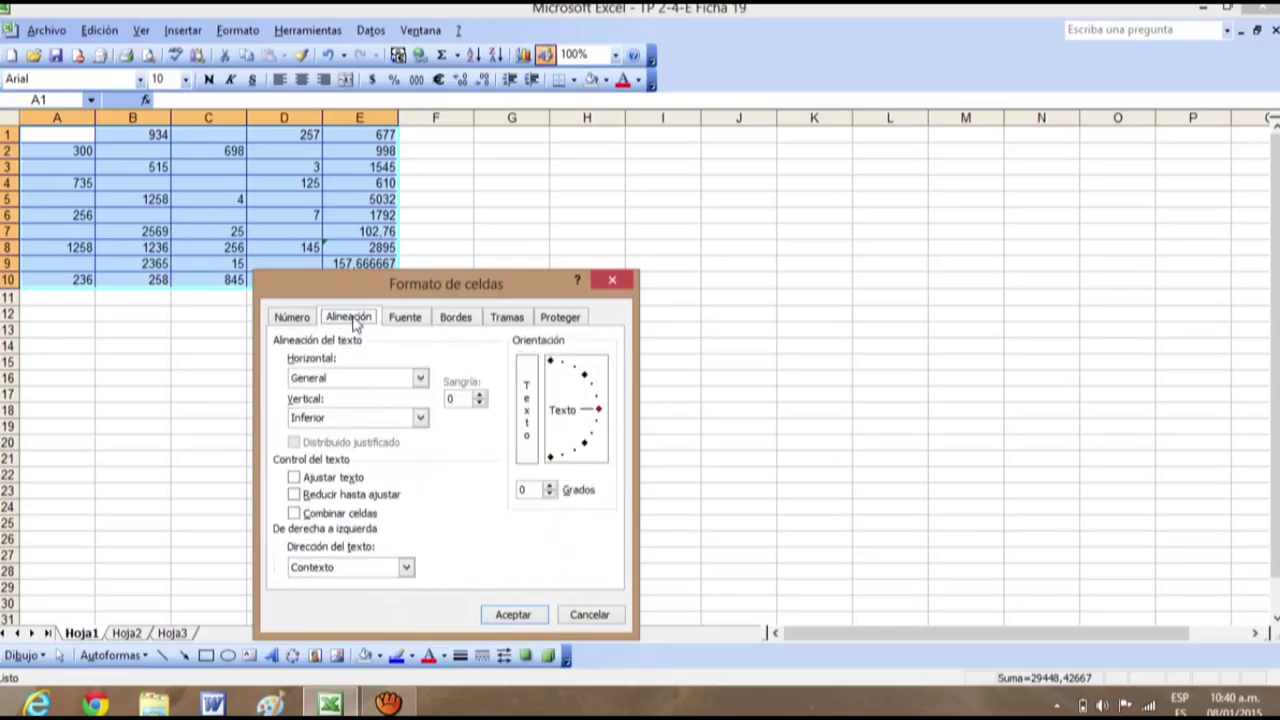
{"action": "left_click", "coordinate": [420, 378]}
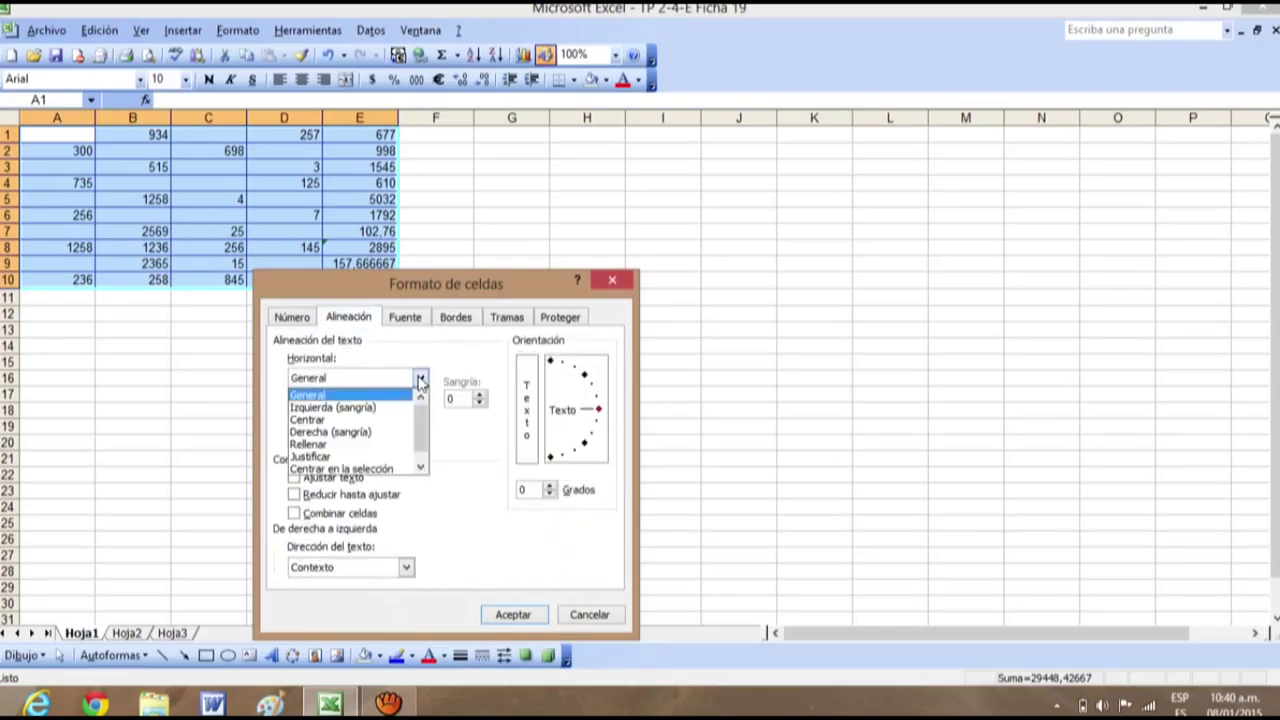
{"action": "left_click", "coordinate": [404, 421]}
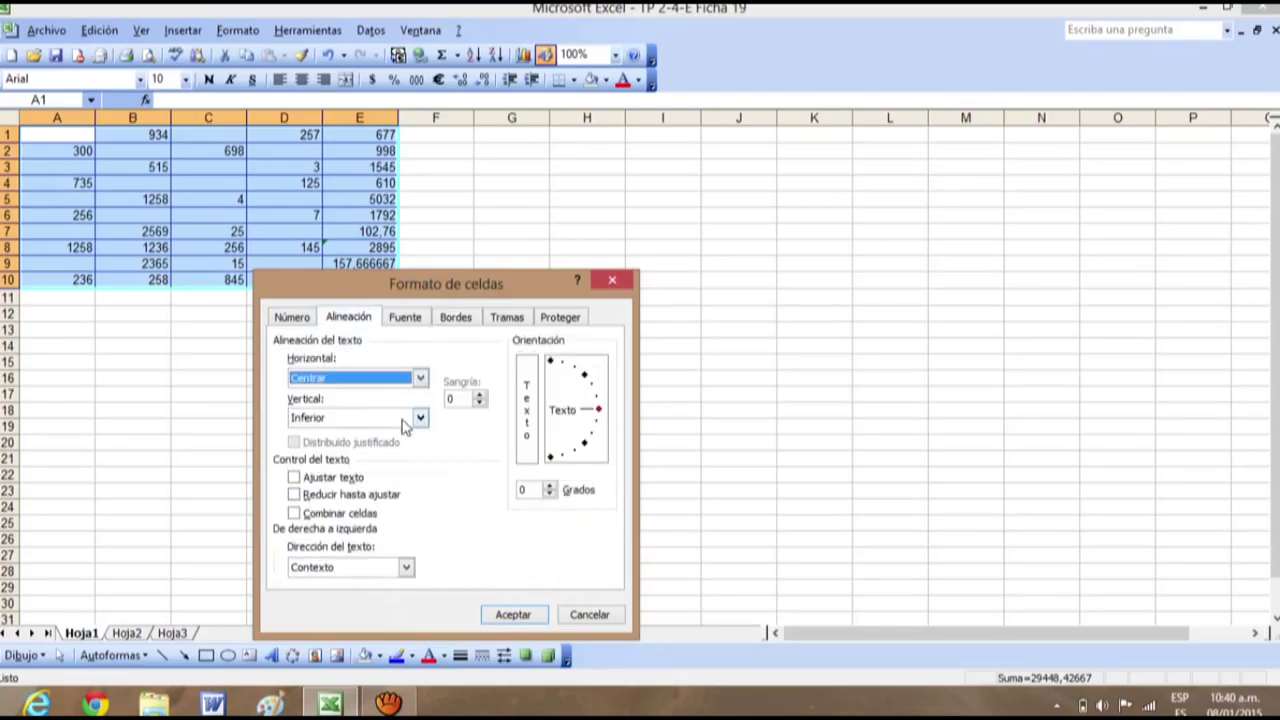
{"action": "left_click", "coordinate": [510, 616]}
{"action": "left_click", "coordinate": [615, 425]}
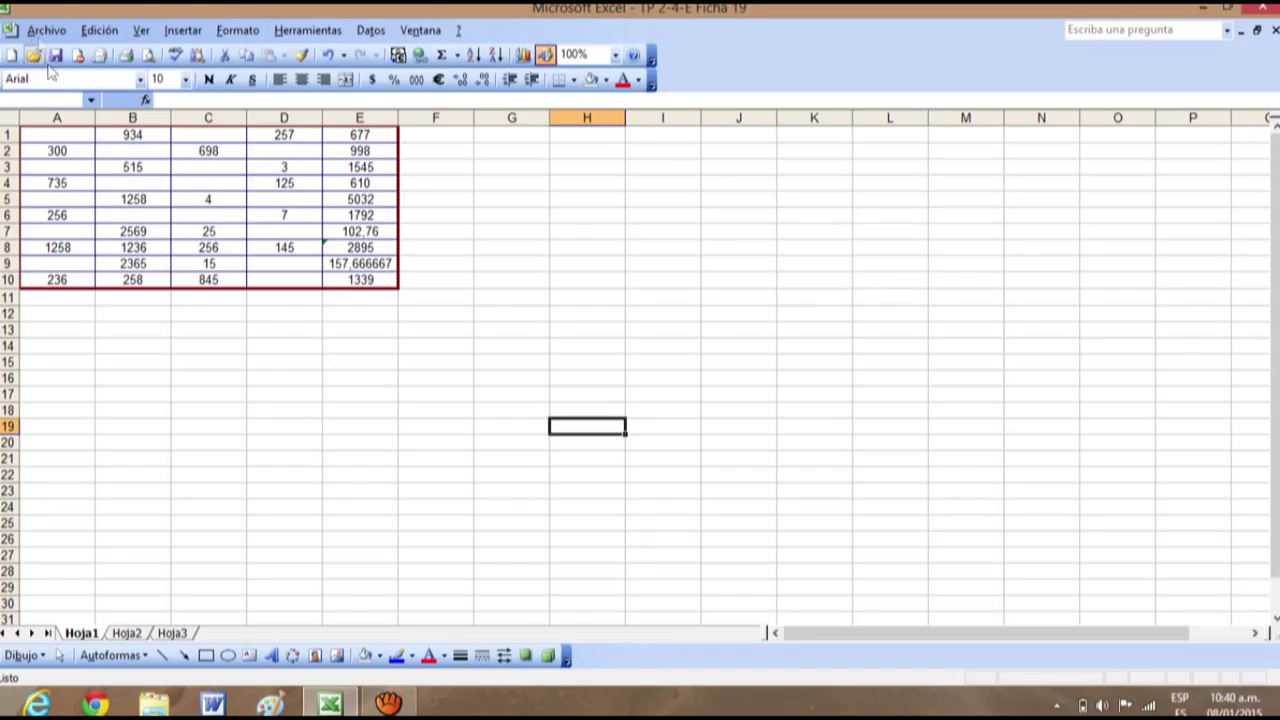
Step: Save the workbook in Mis documentos under the new name TP 2-4-E Ficha 19 c
{"action": "left_click", "coordinate": [44, 32]}
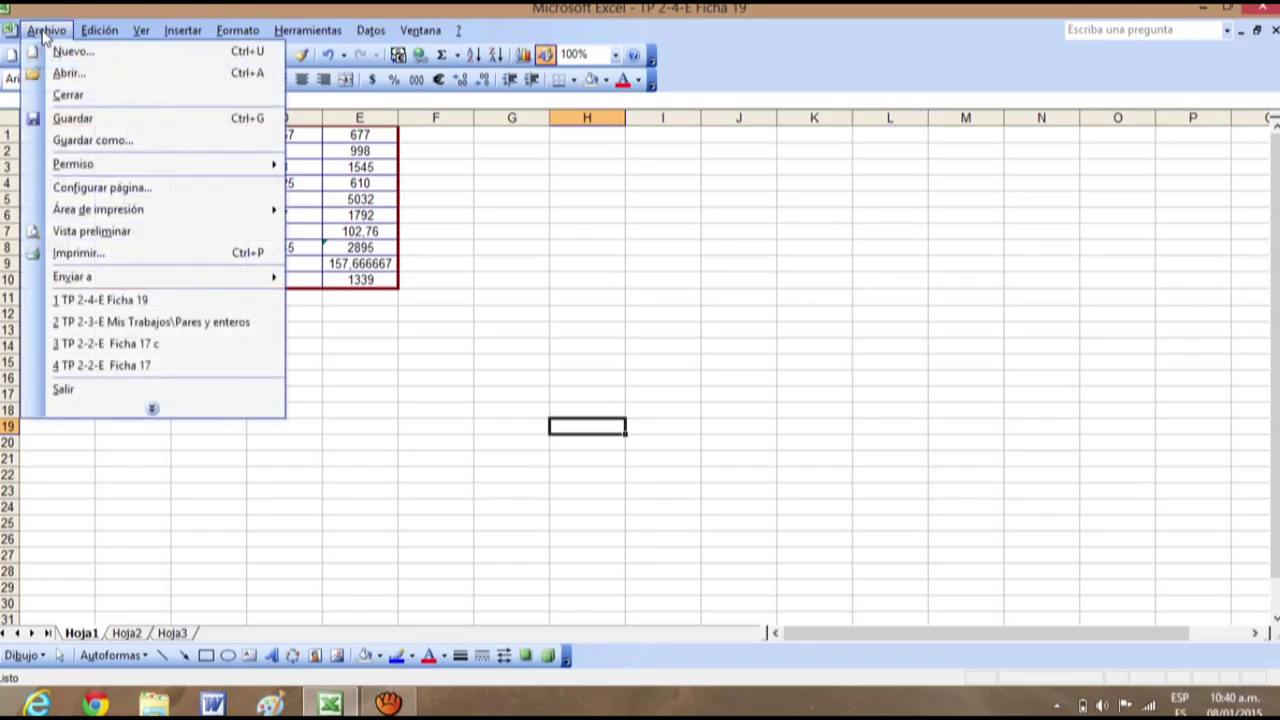
{"action": "left_click", "coordinate": [110, 145]}
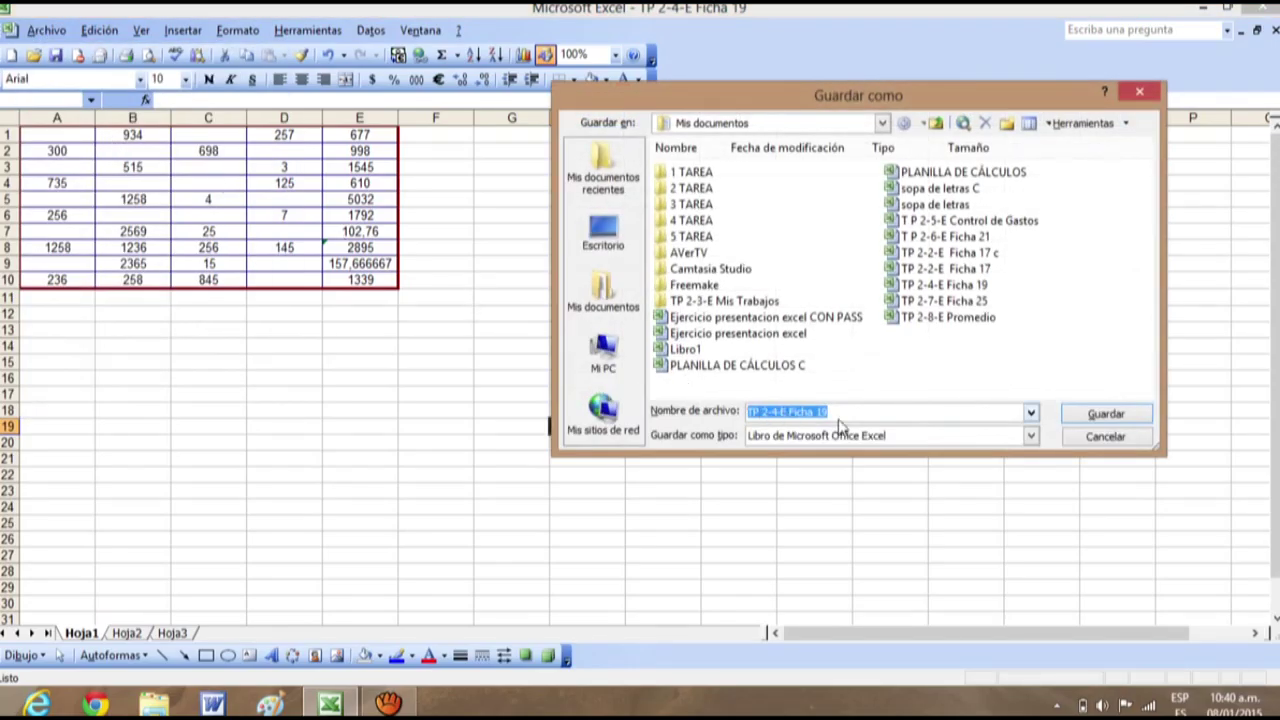
{"action": "left_click", "coordinate": [840, 414]}
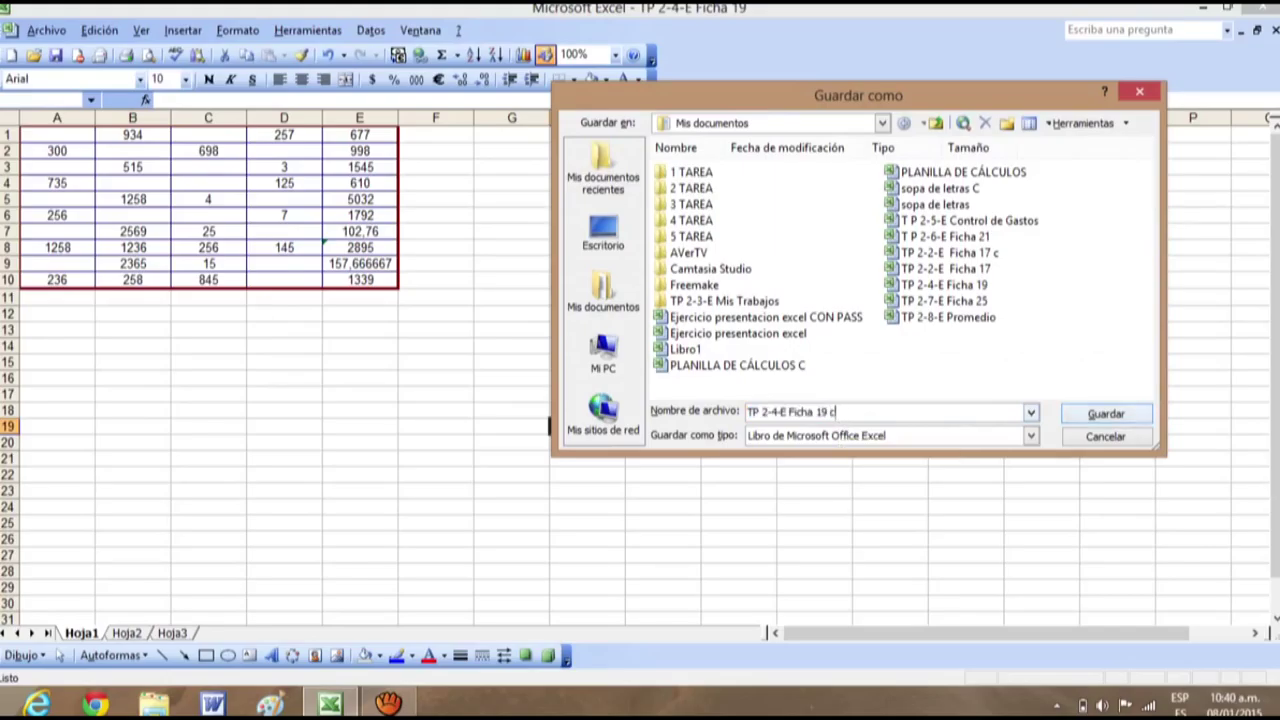
{"action": "left_click", "coordinate": [1105, 414]}
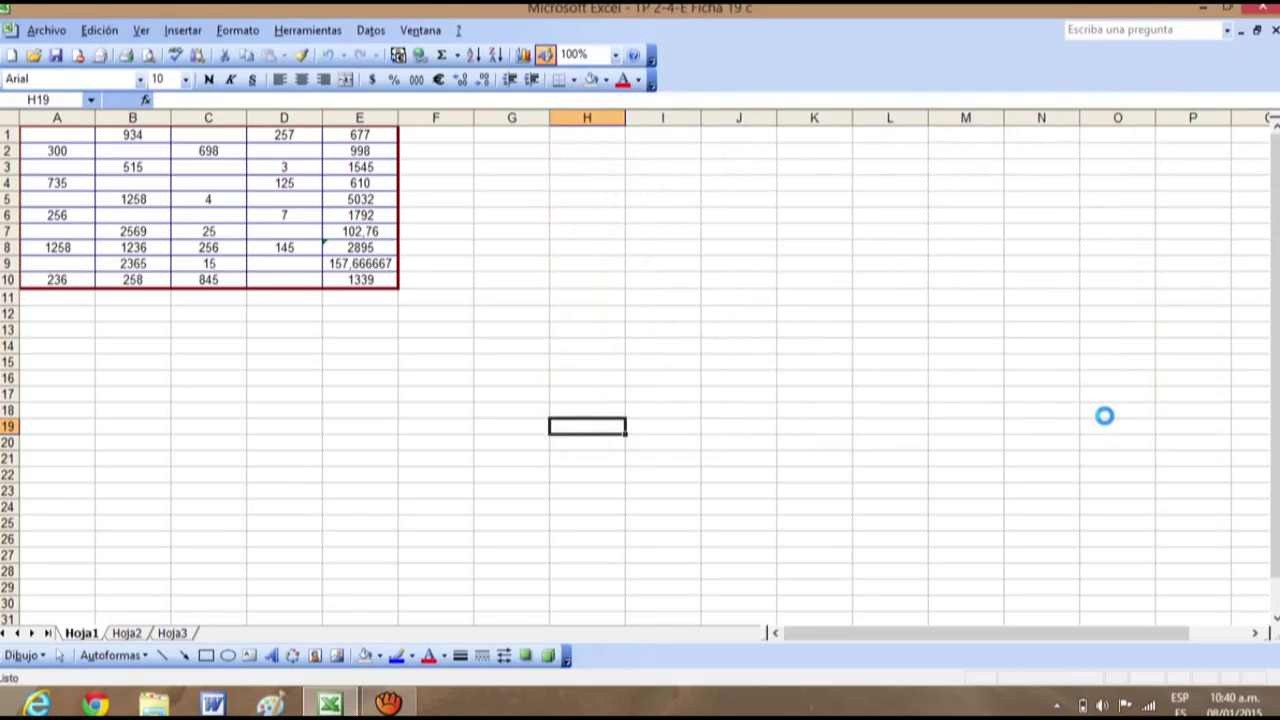